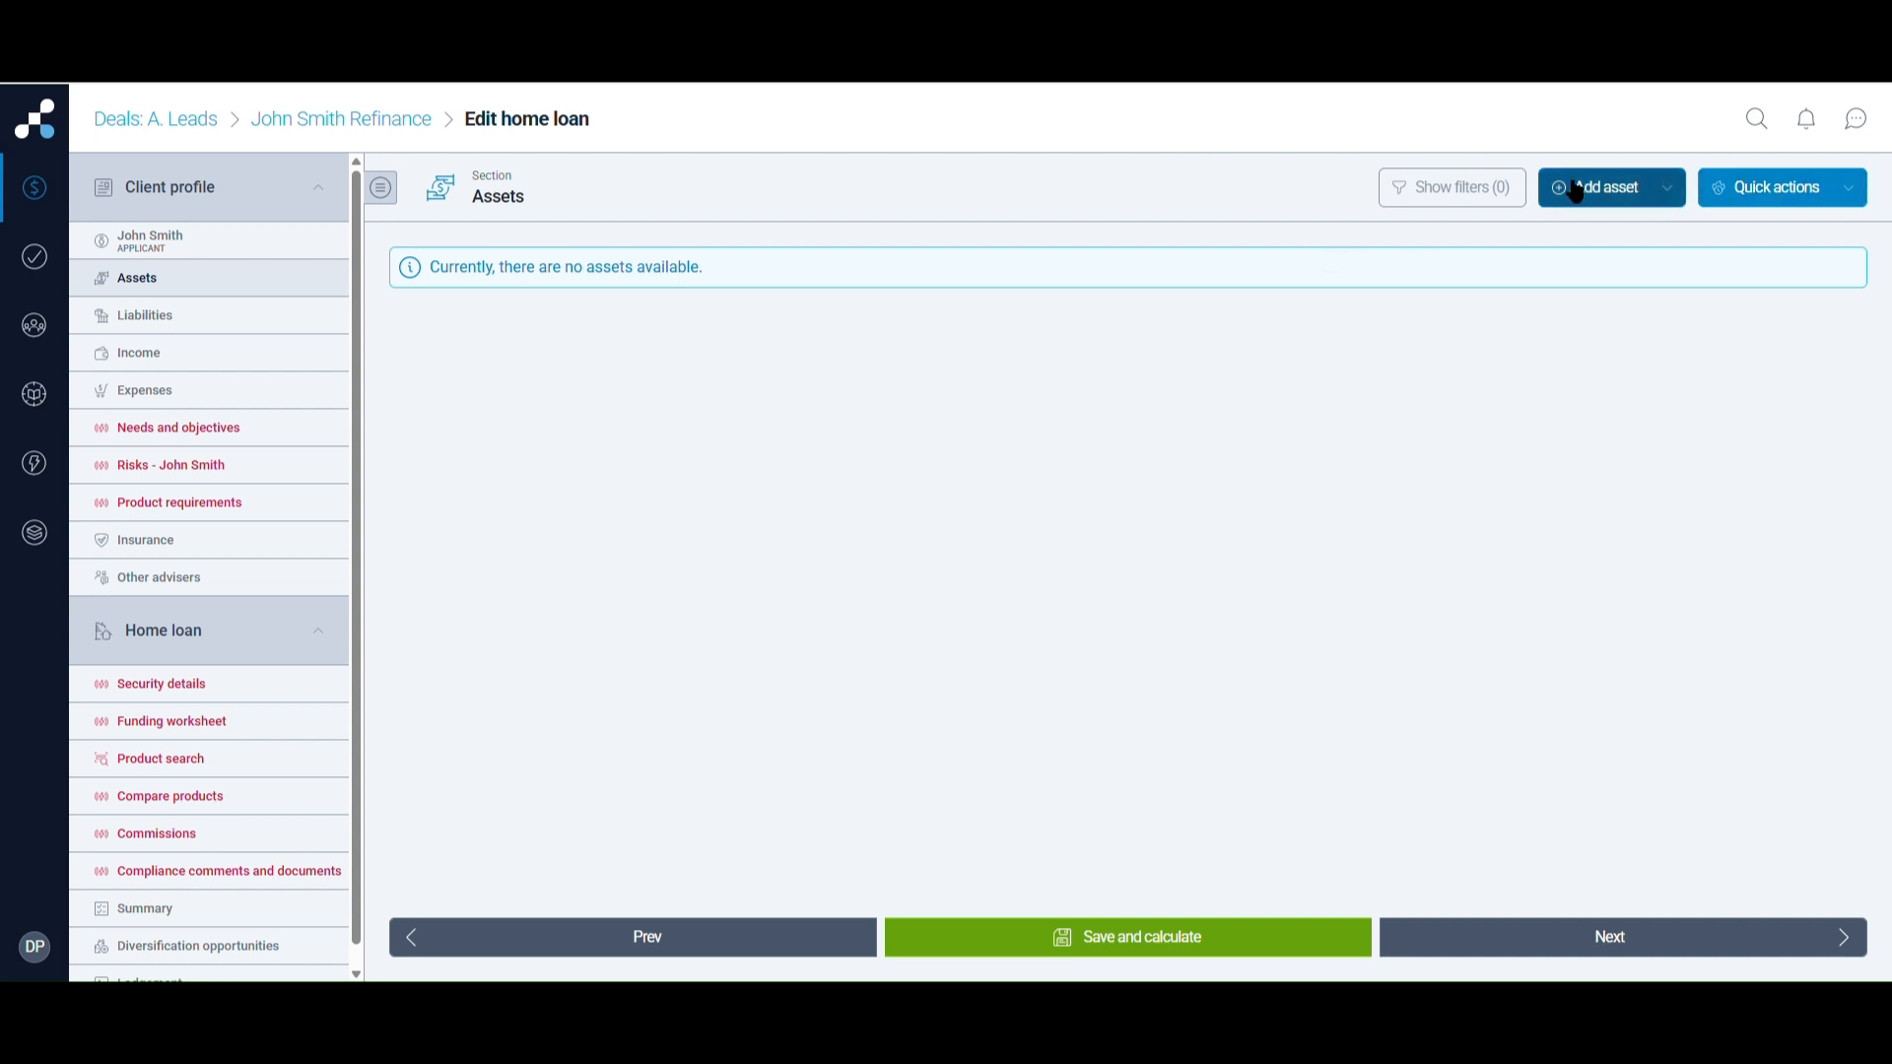
Add an Owner occupied properties asset (#1) and type the property's street address into the address search
left_click(1669, 195)
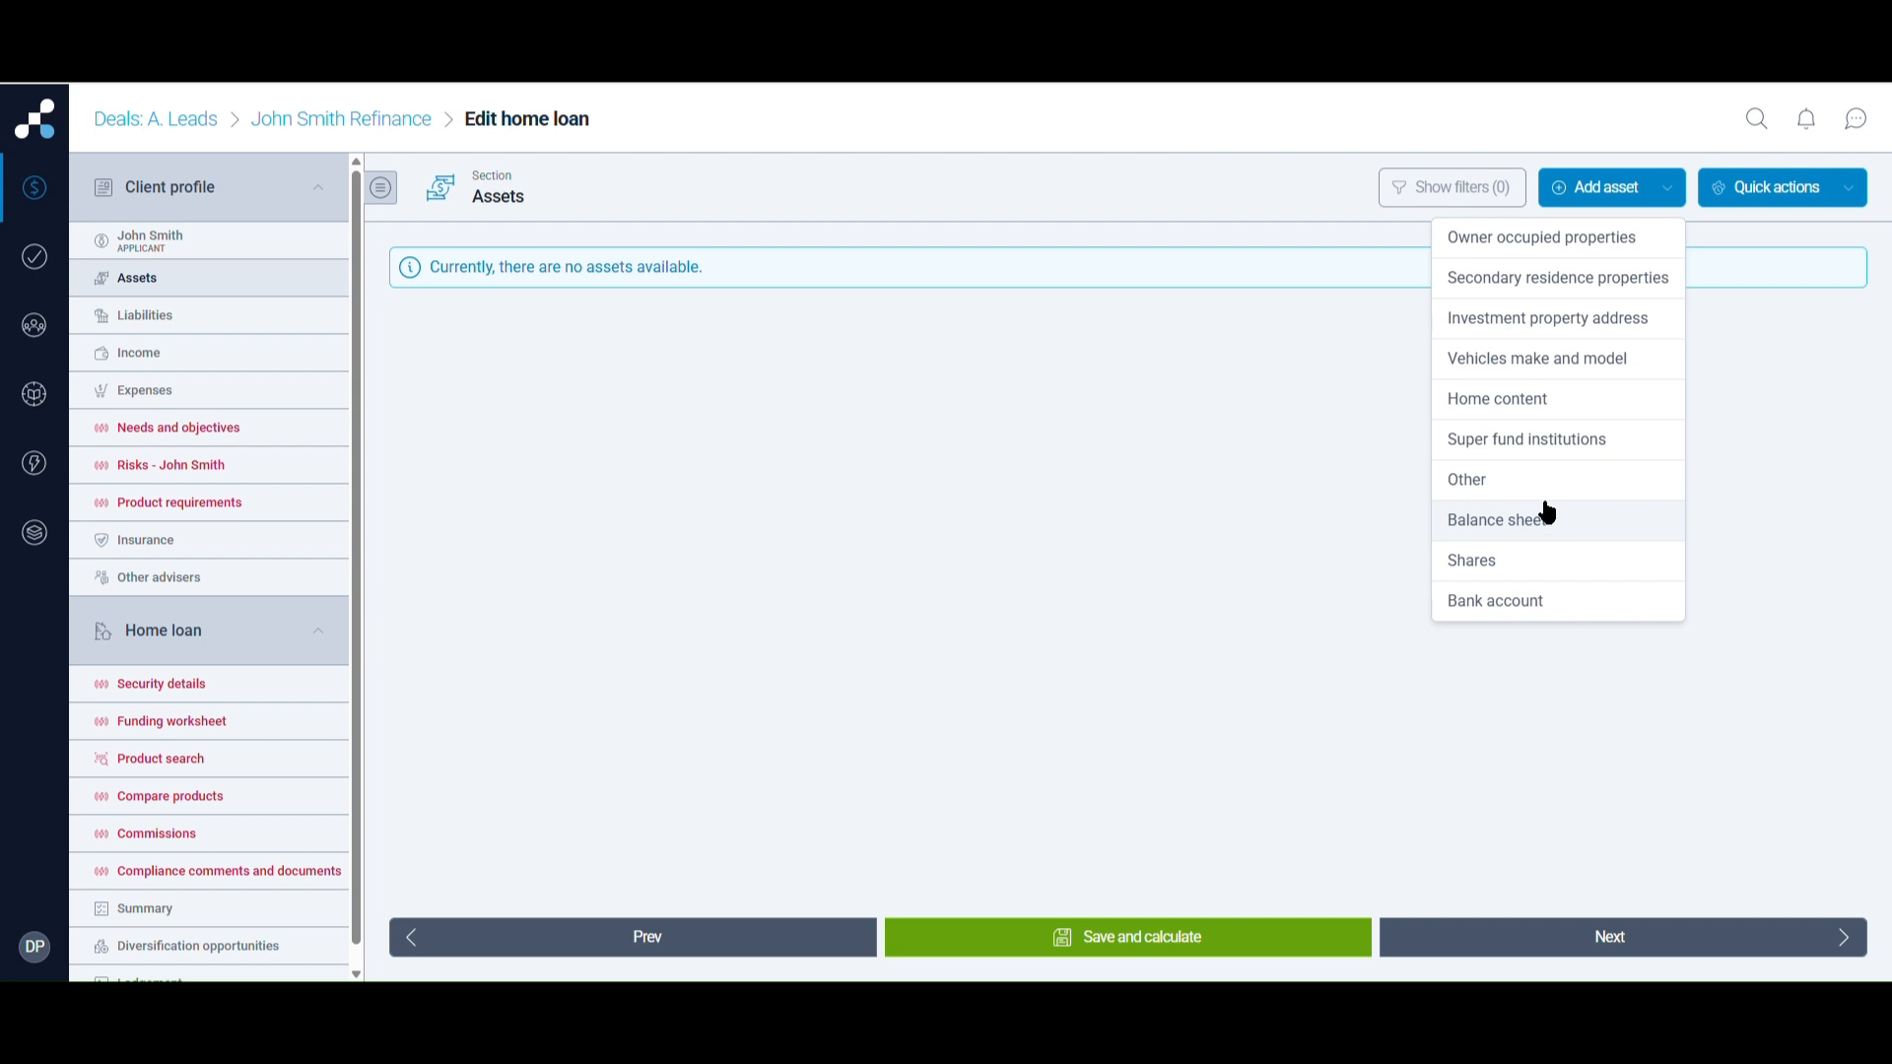
left_click(1560, 244)
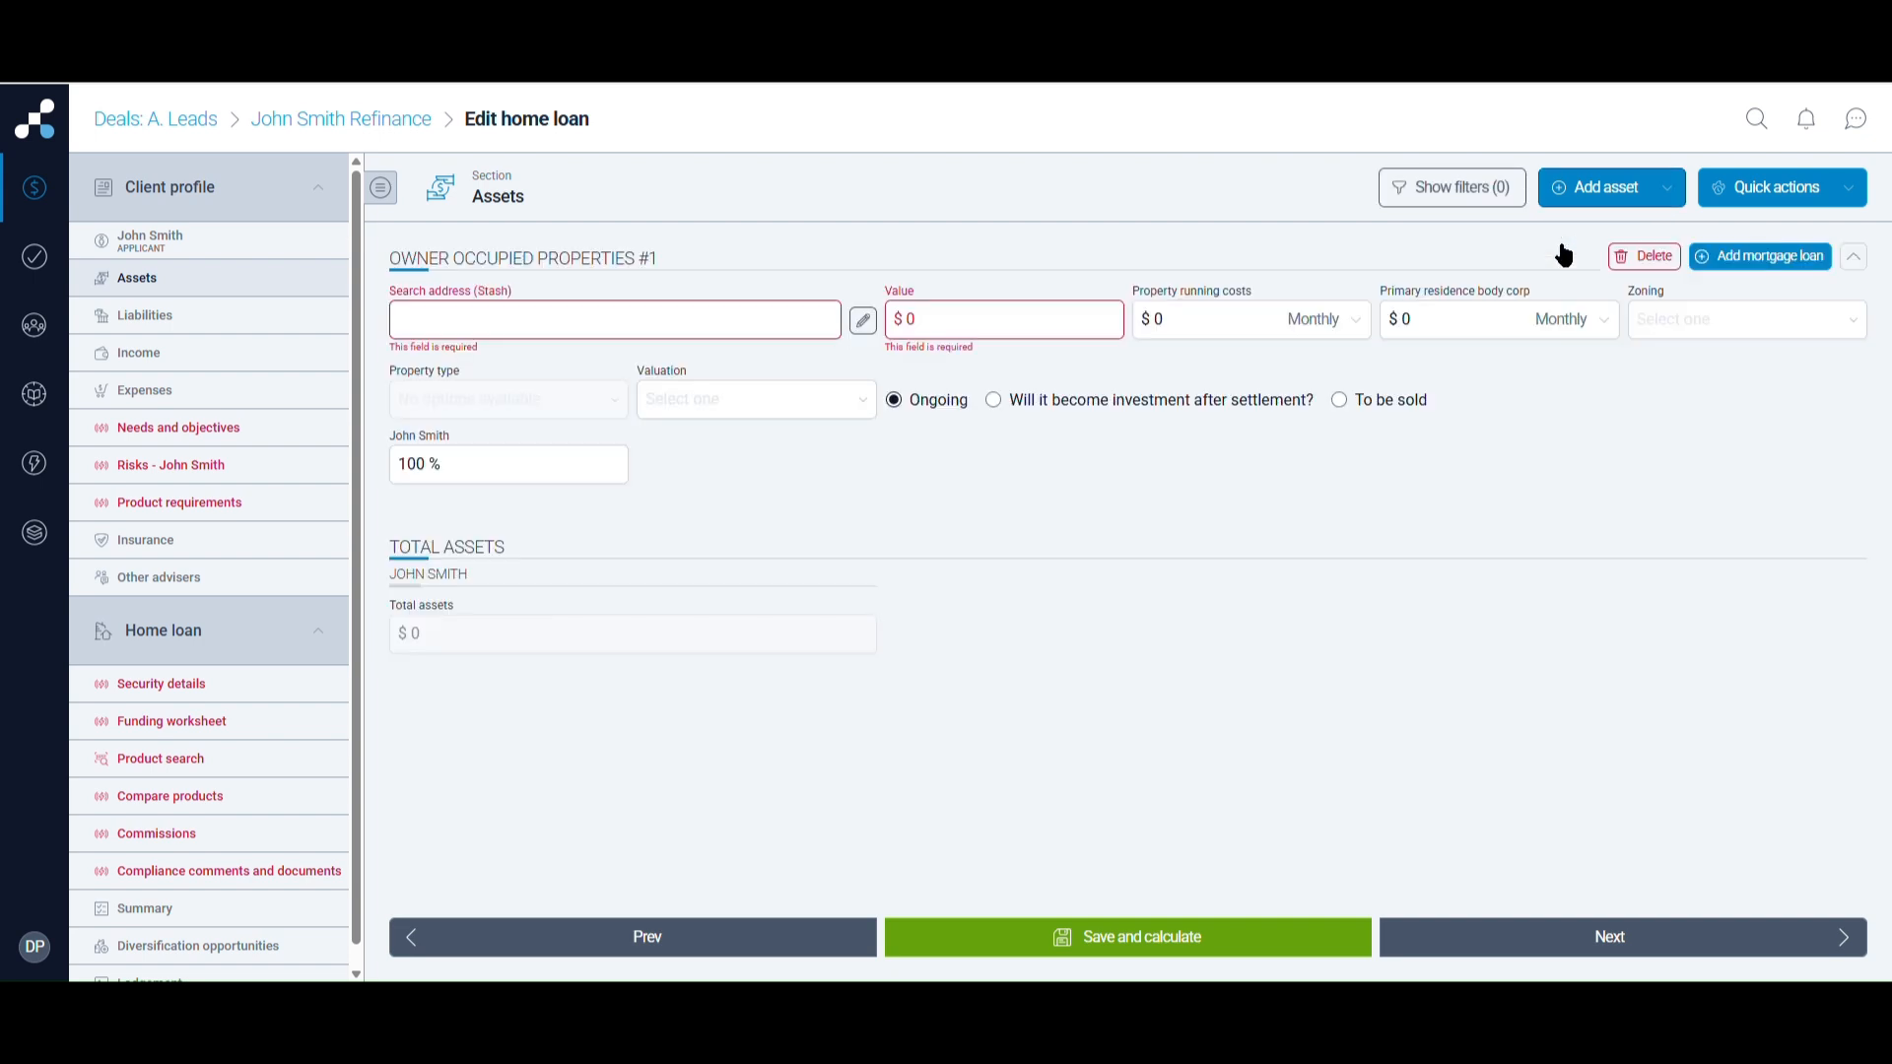
left_click(565, 335)
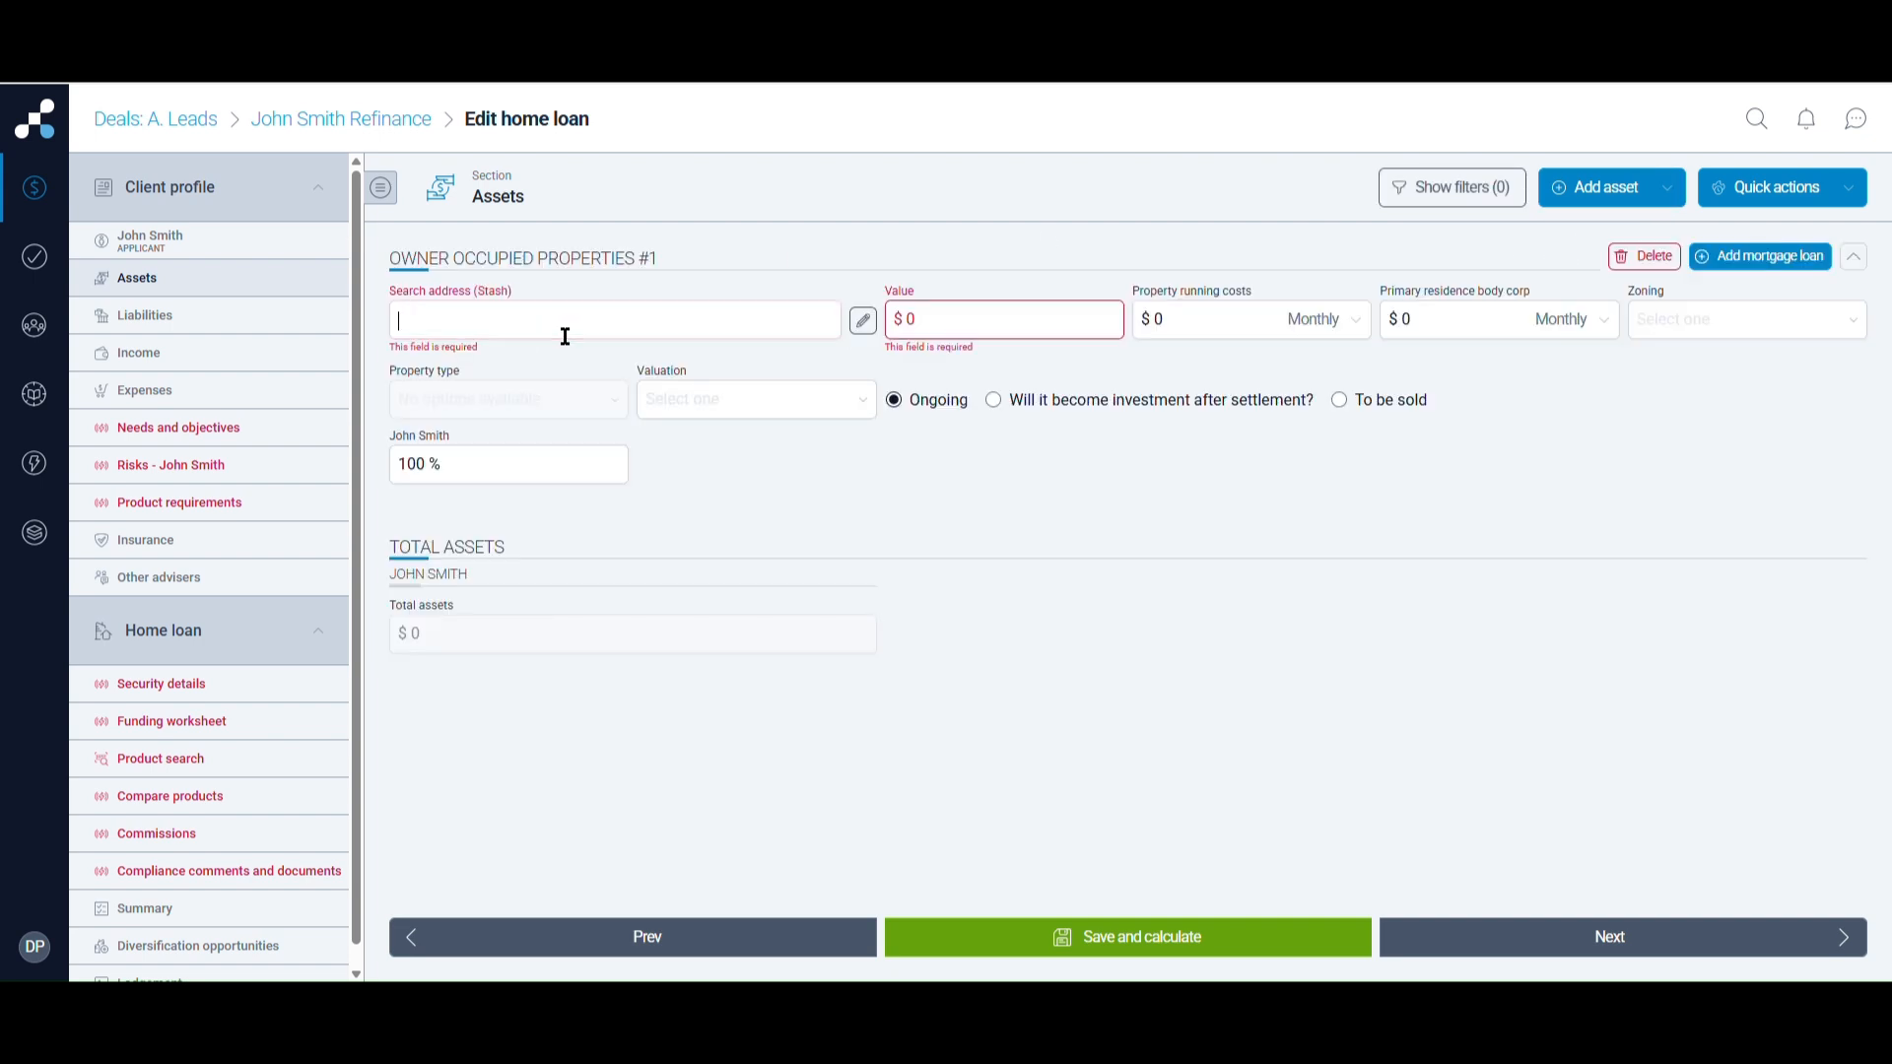
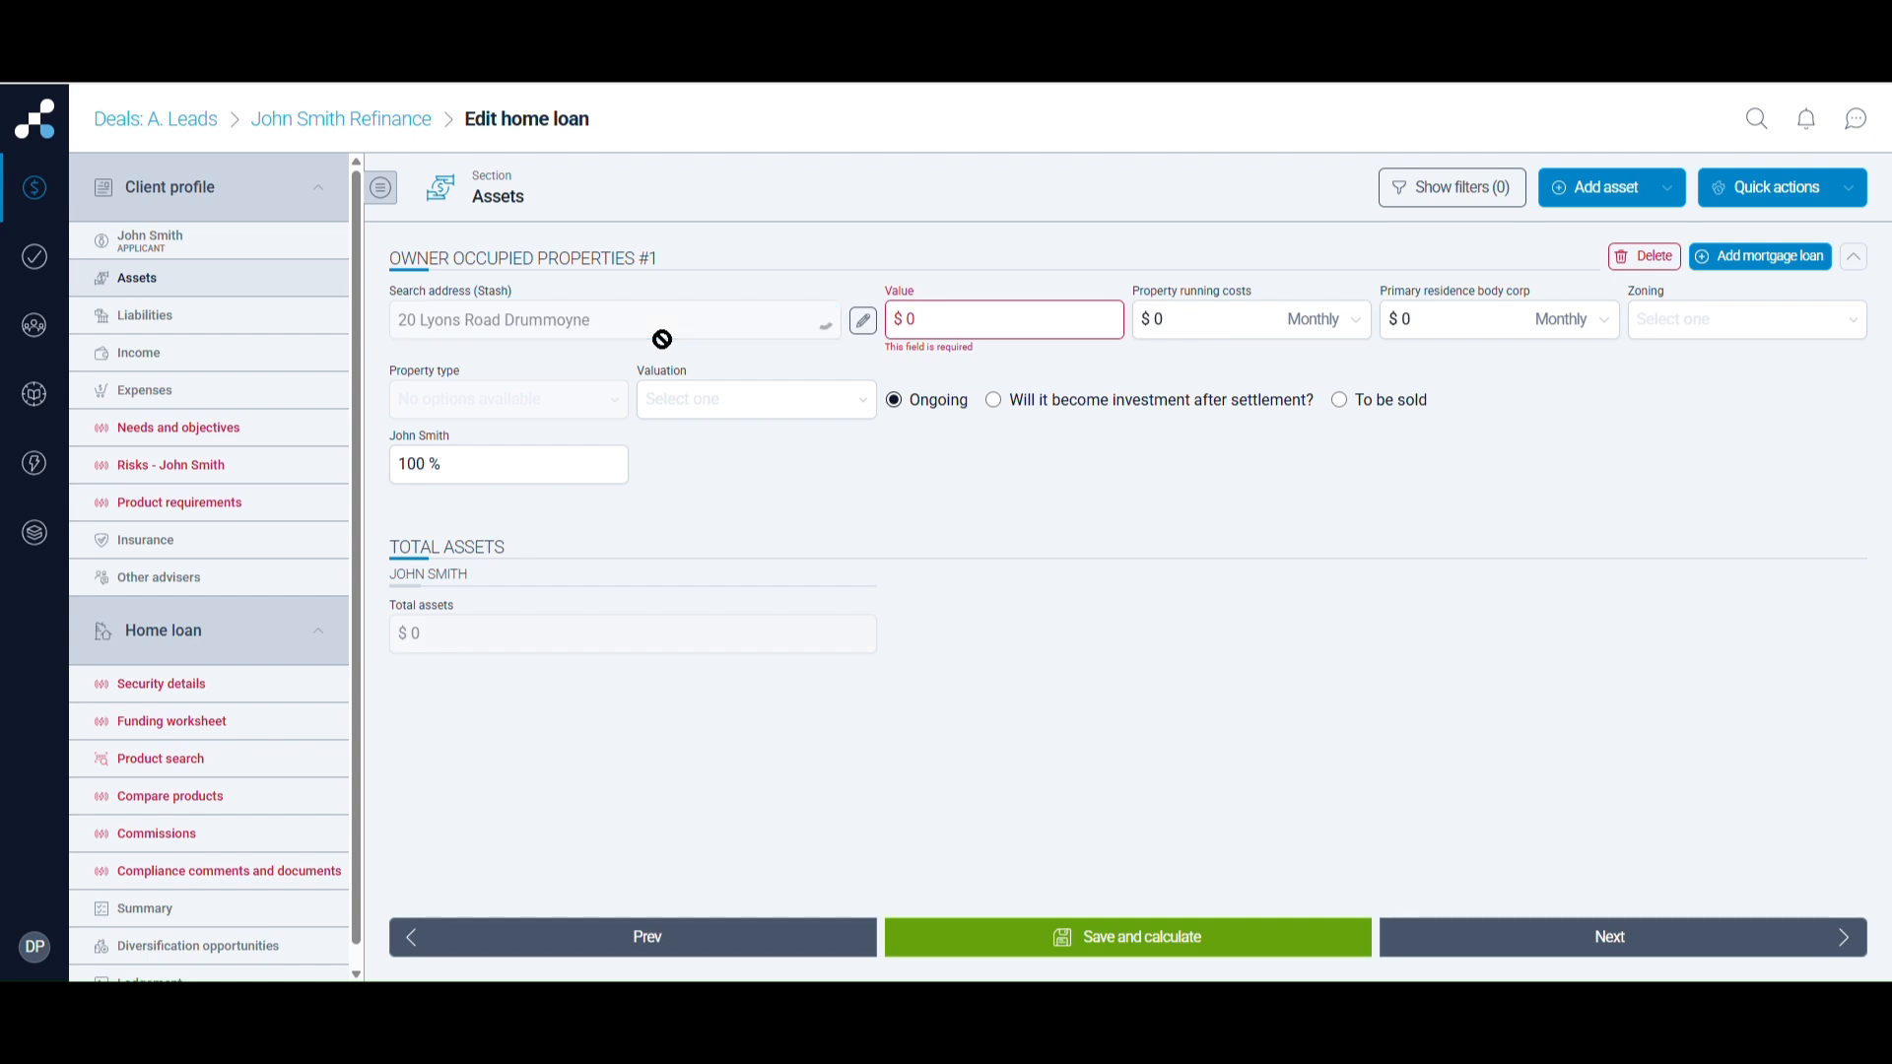
Accept the first address suggestion and replace the auto-filled Value with 750000
left_click(633, 359)
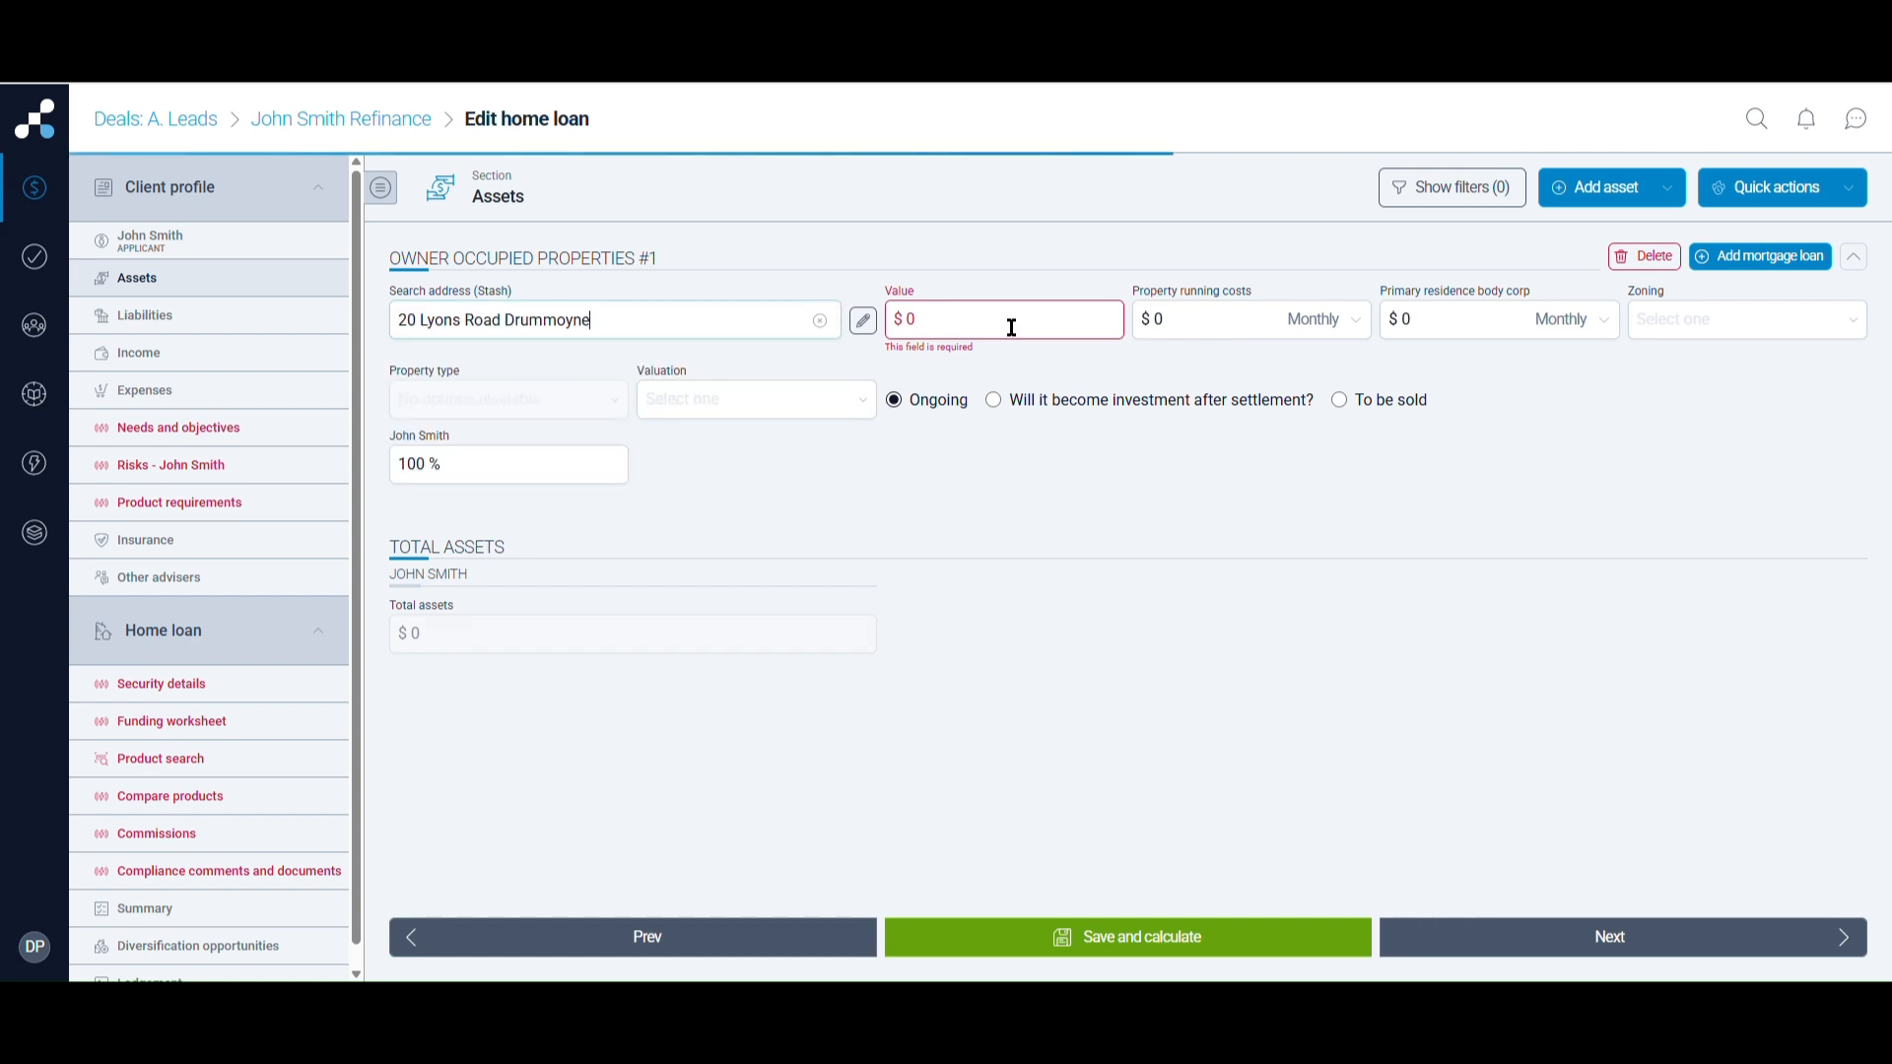
left_click_drag(946, 321, 909, 330)
type("75,000")
key("BackSpace")
key("BackSpace")
key("BackSpace")
key("BackSpace")
key("BackSpace")
key("BackSpace")
key("BackSpace")
key("BackSpace")
key("BackSpace")
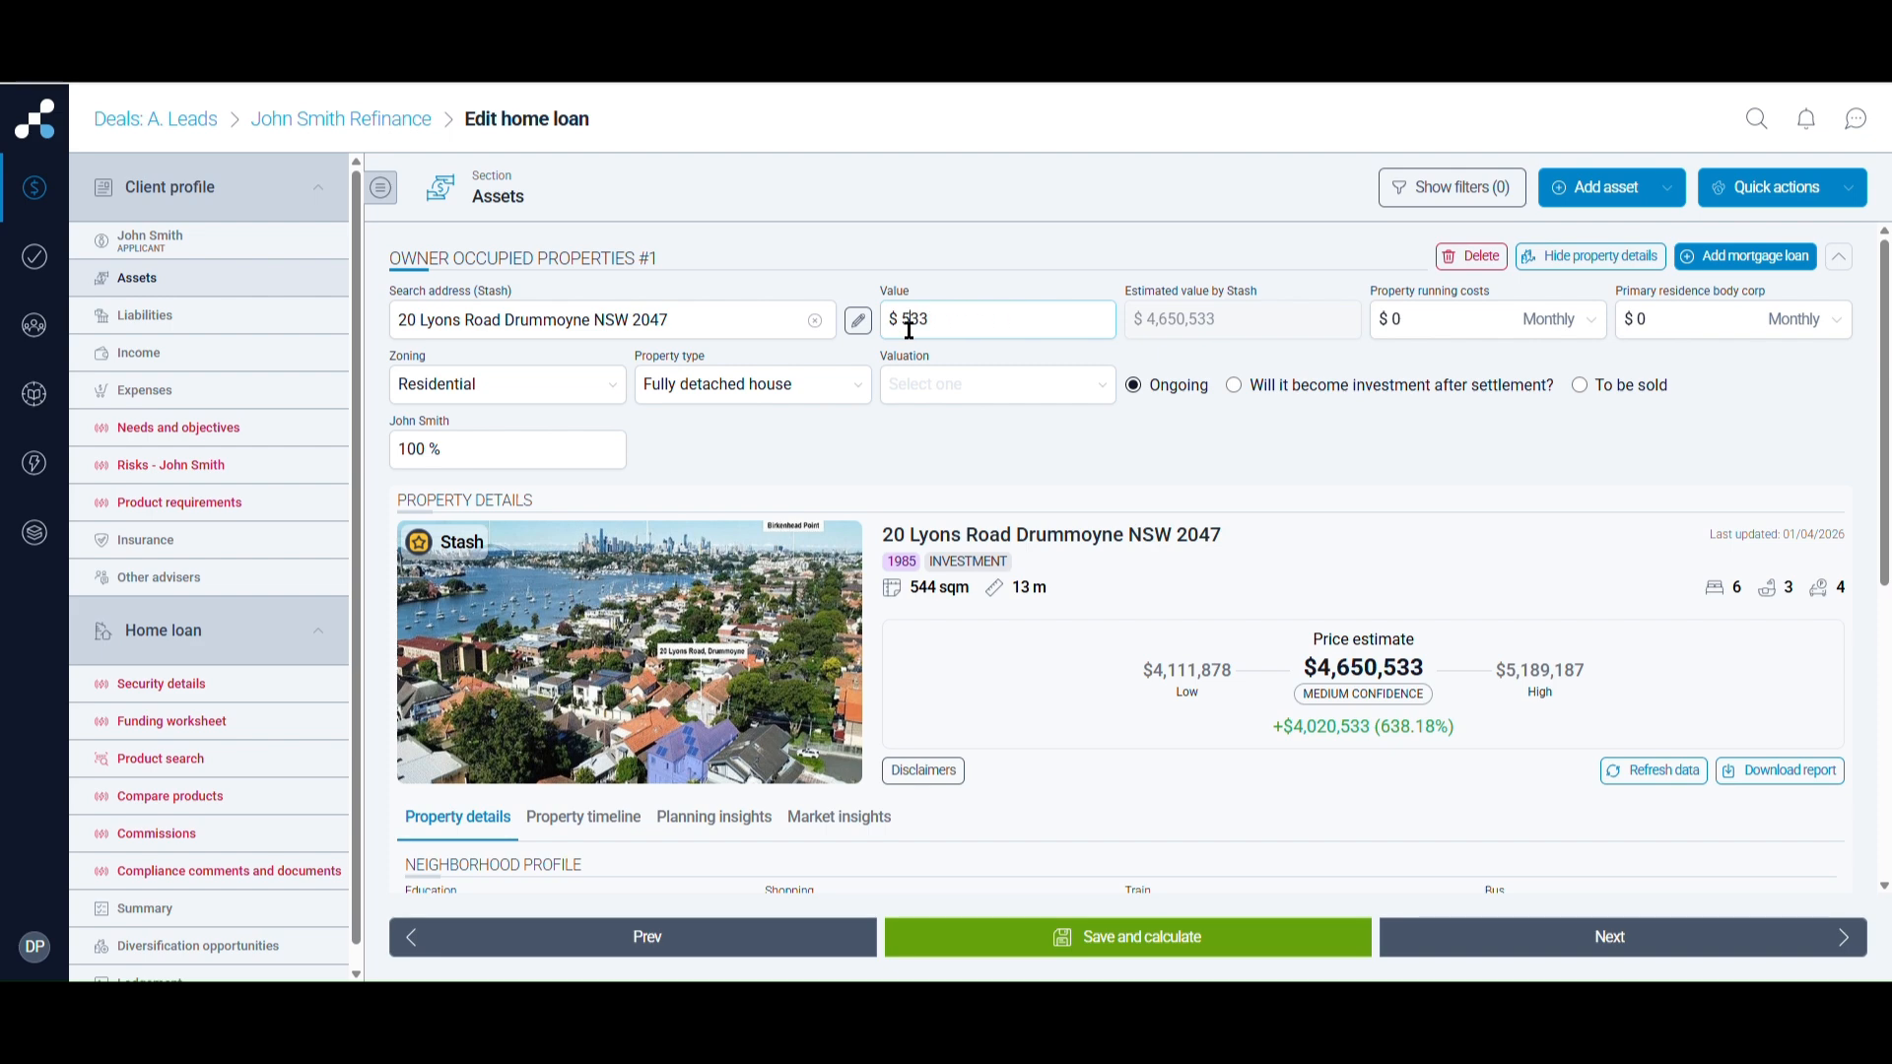
key("Delete")
key("Delete")
key("Delete")
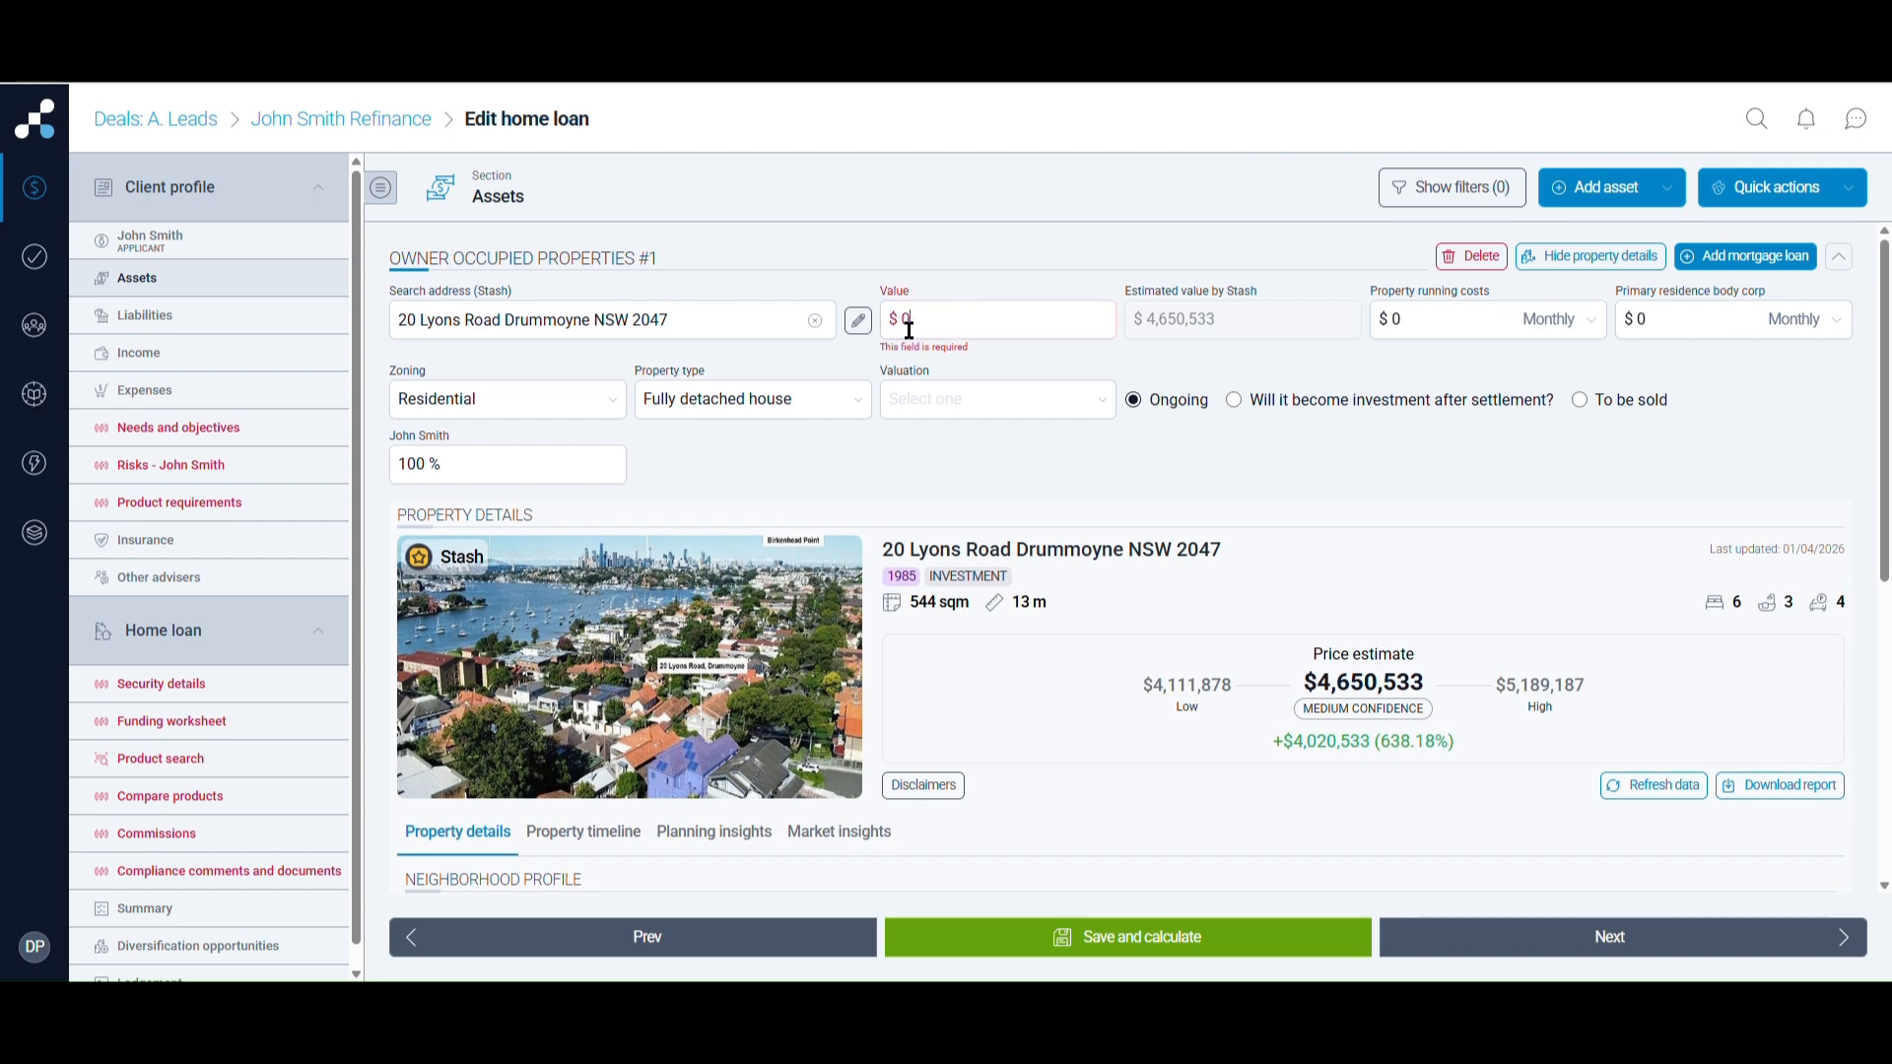
type("7500000")
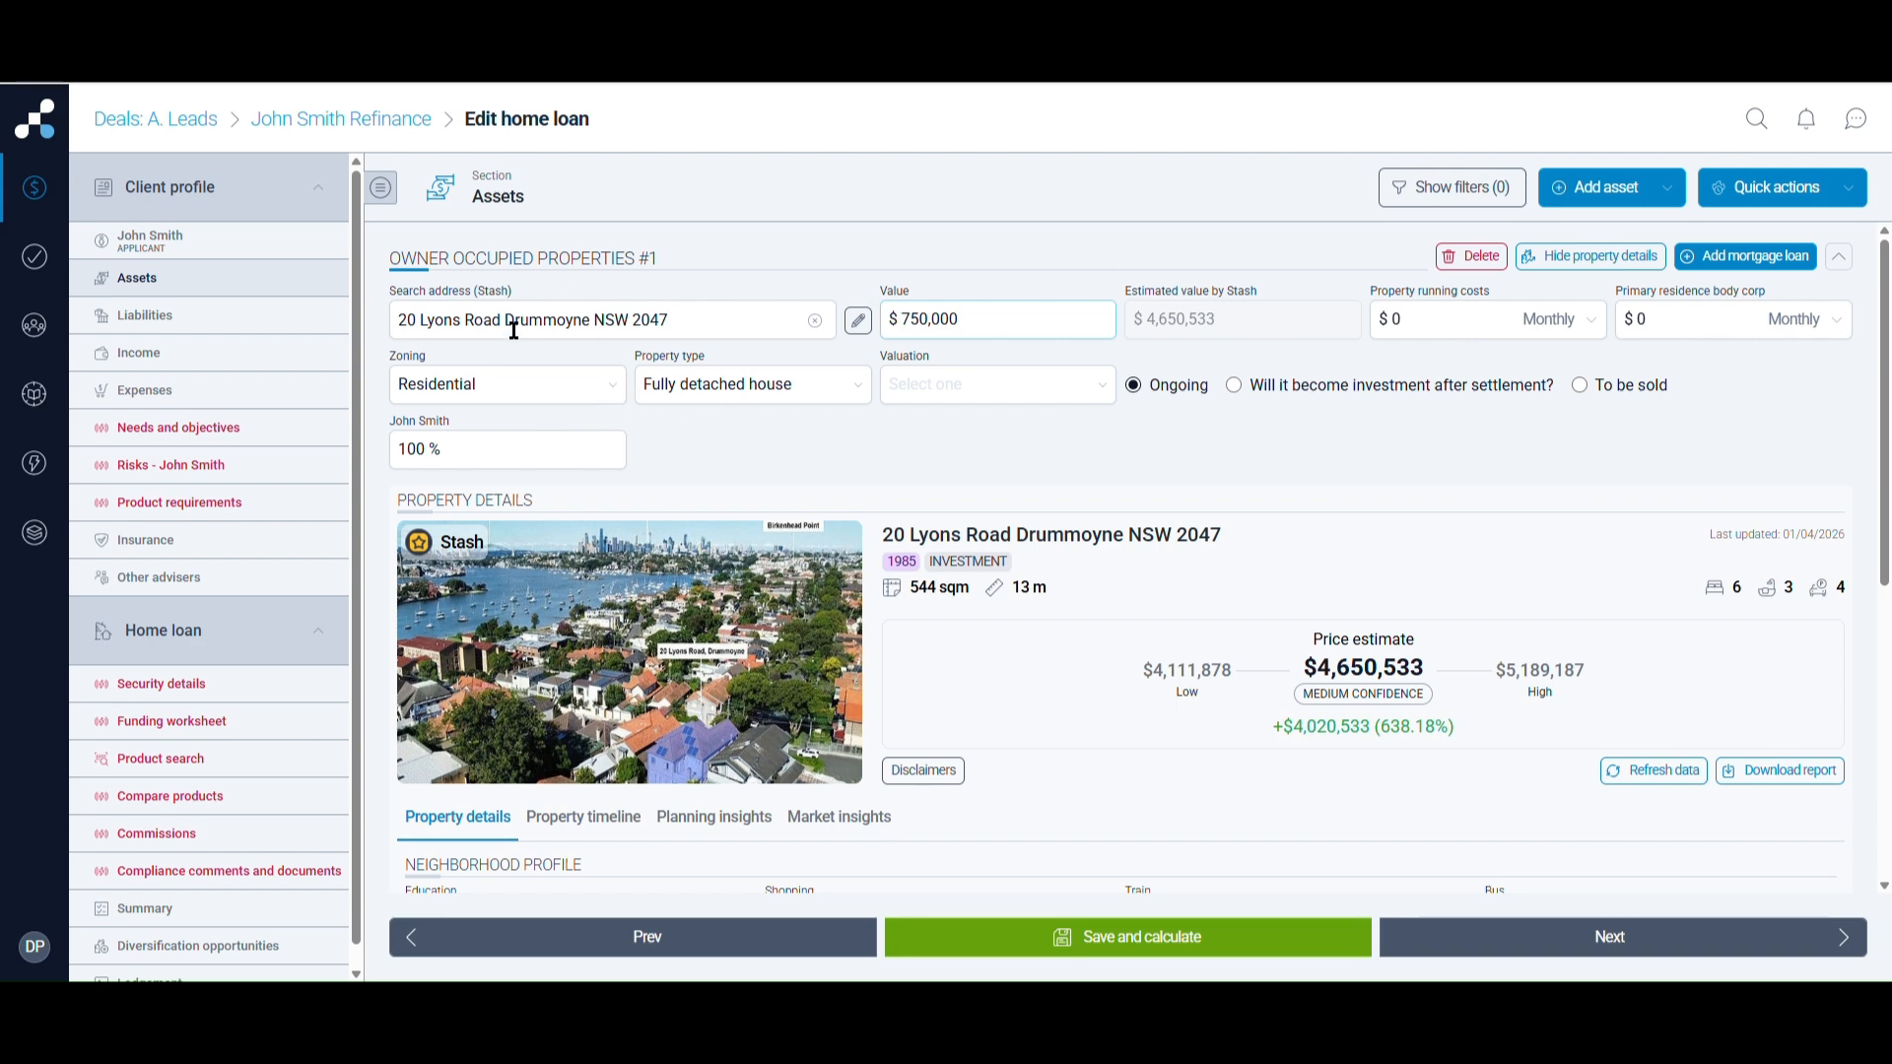
Enter 400 running costs, choose Apartment unit flat as property type and Applicant estimate valuation
left_click(1398, 338)
type("400")
left_click(1673, 329)
left_click(691, 389)
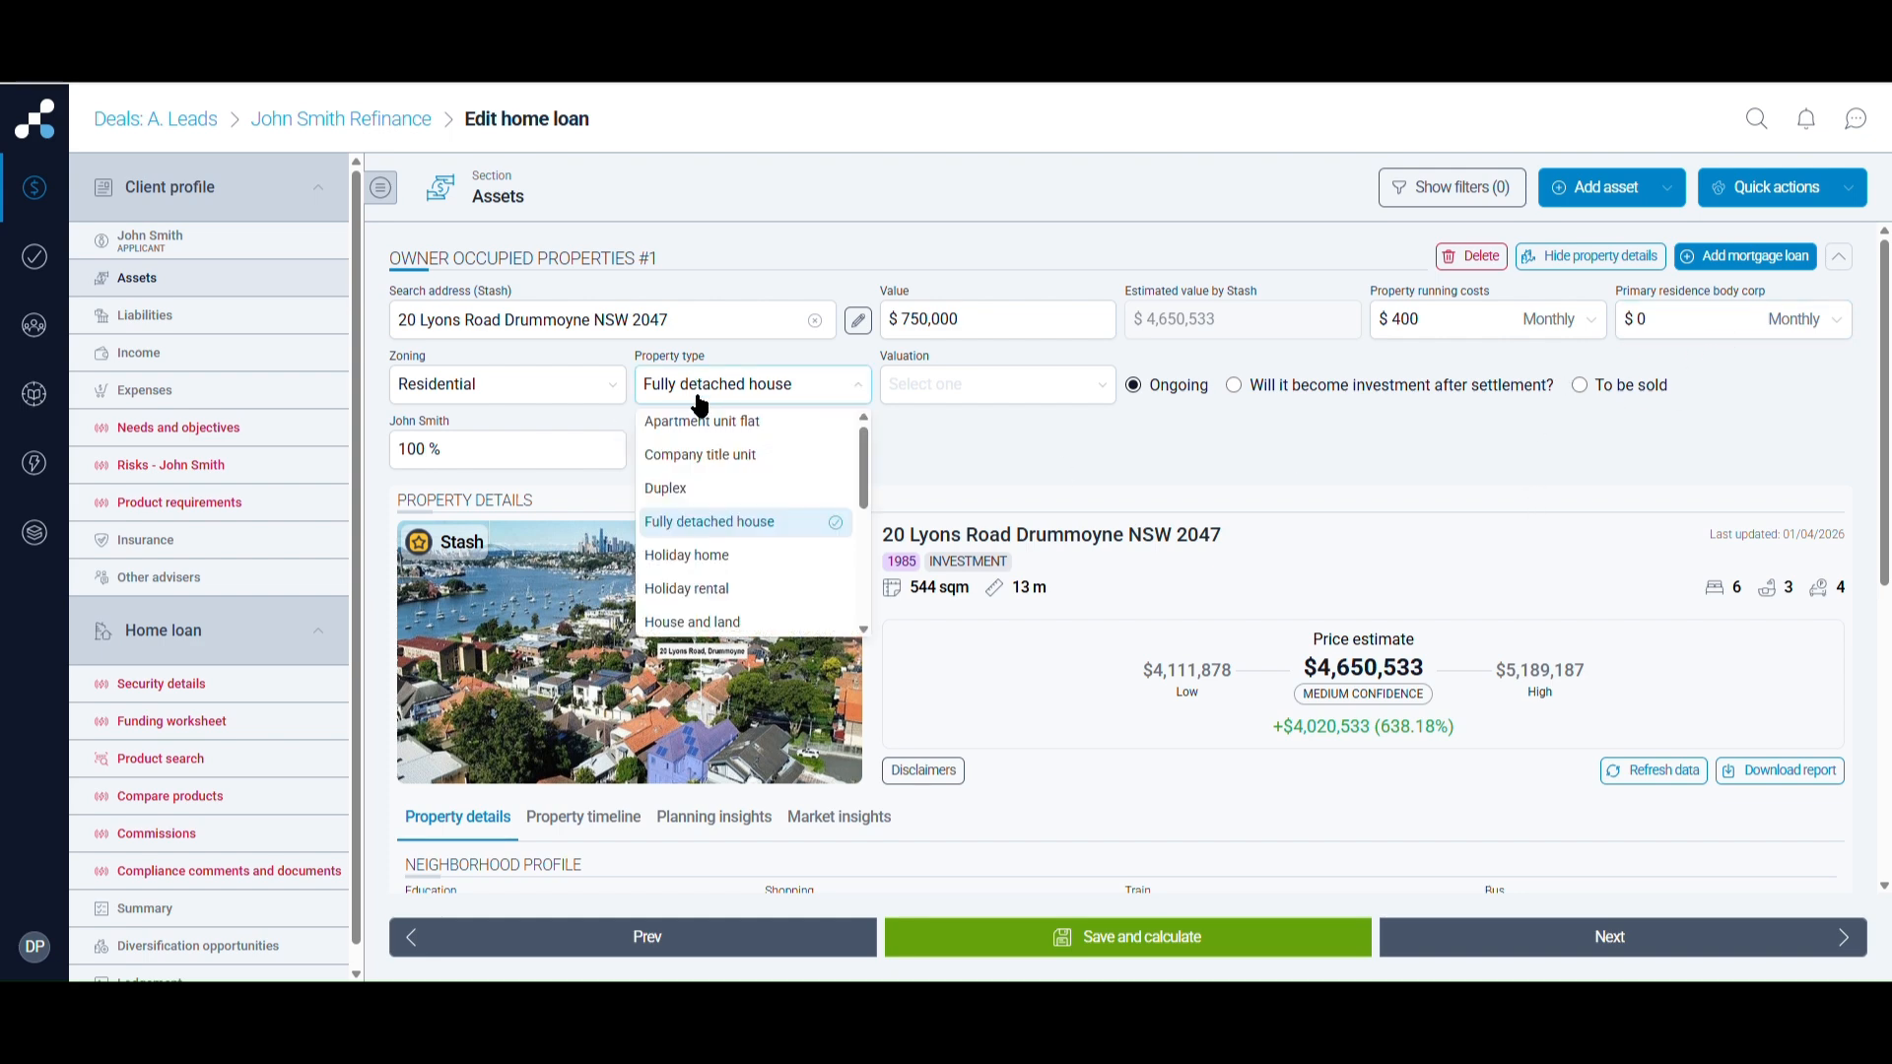
left_click(702, 421)
left_click(921, 389)
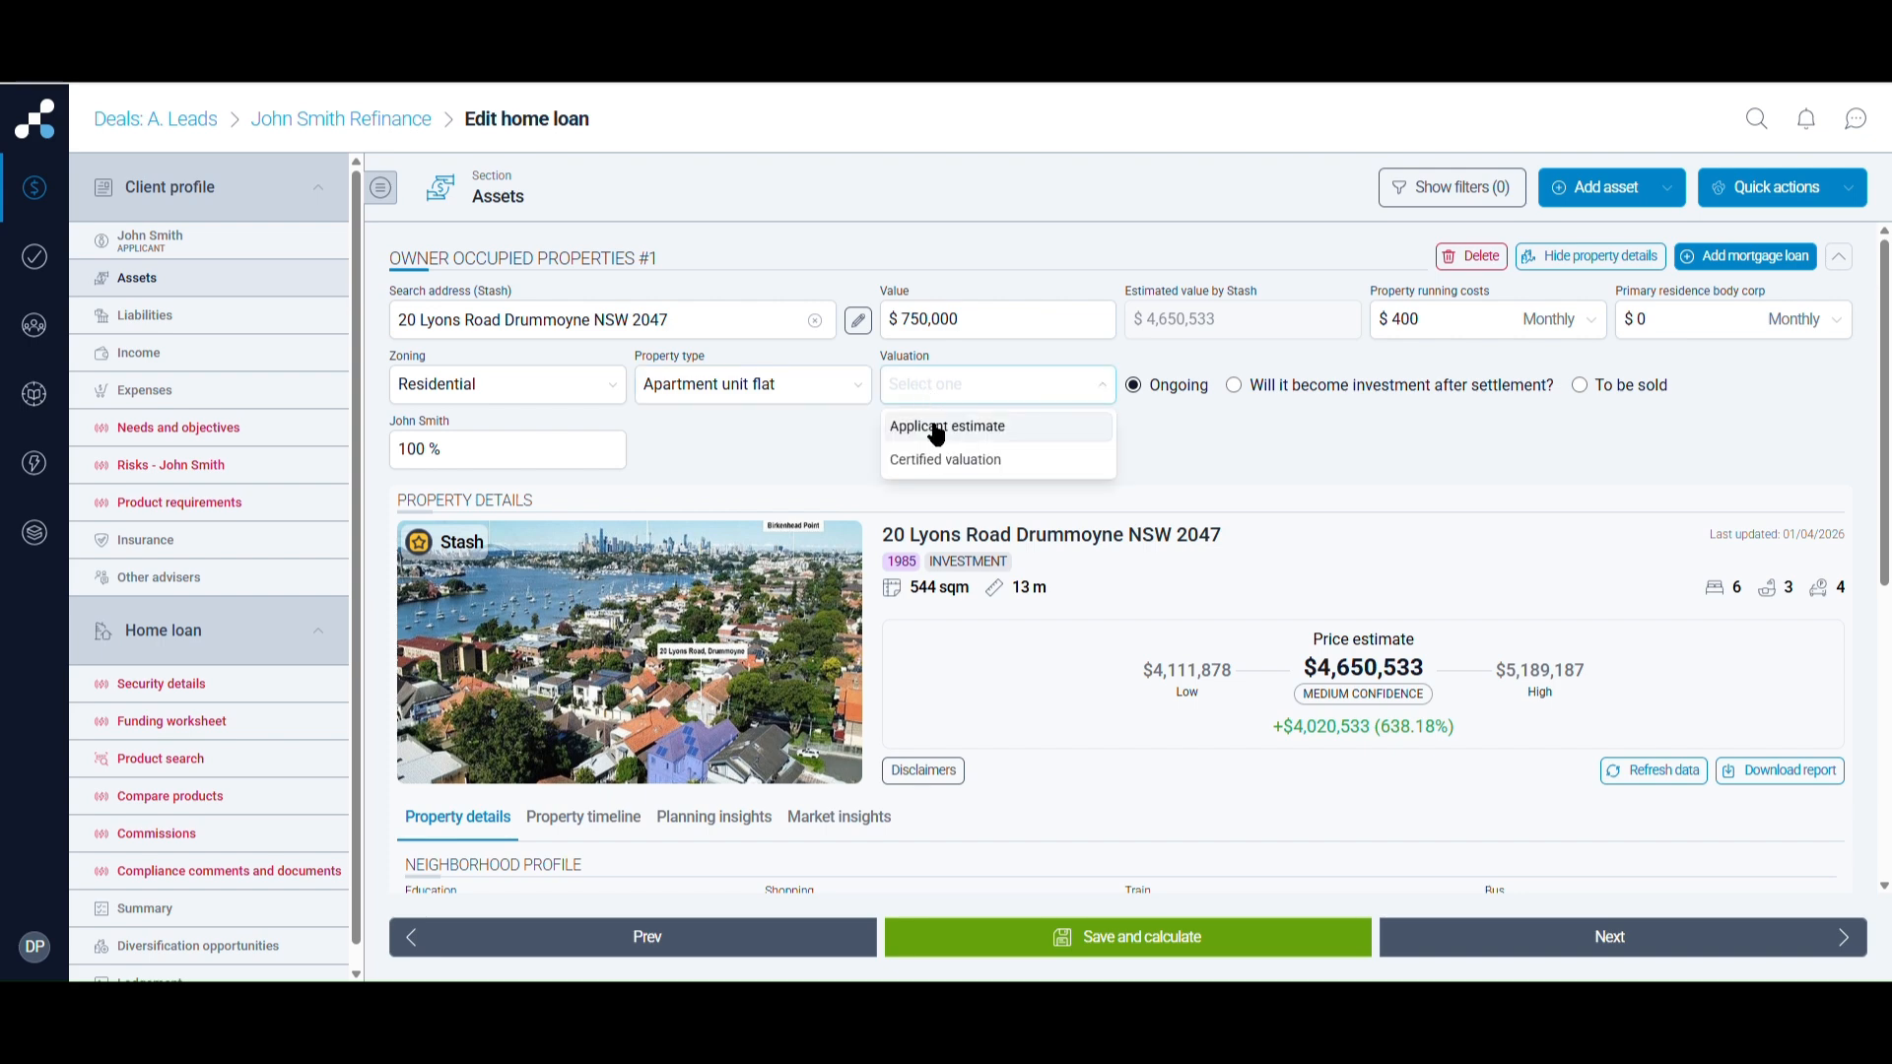
left_click(931, 426)
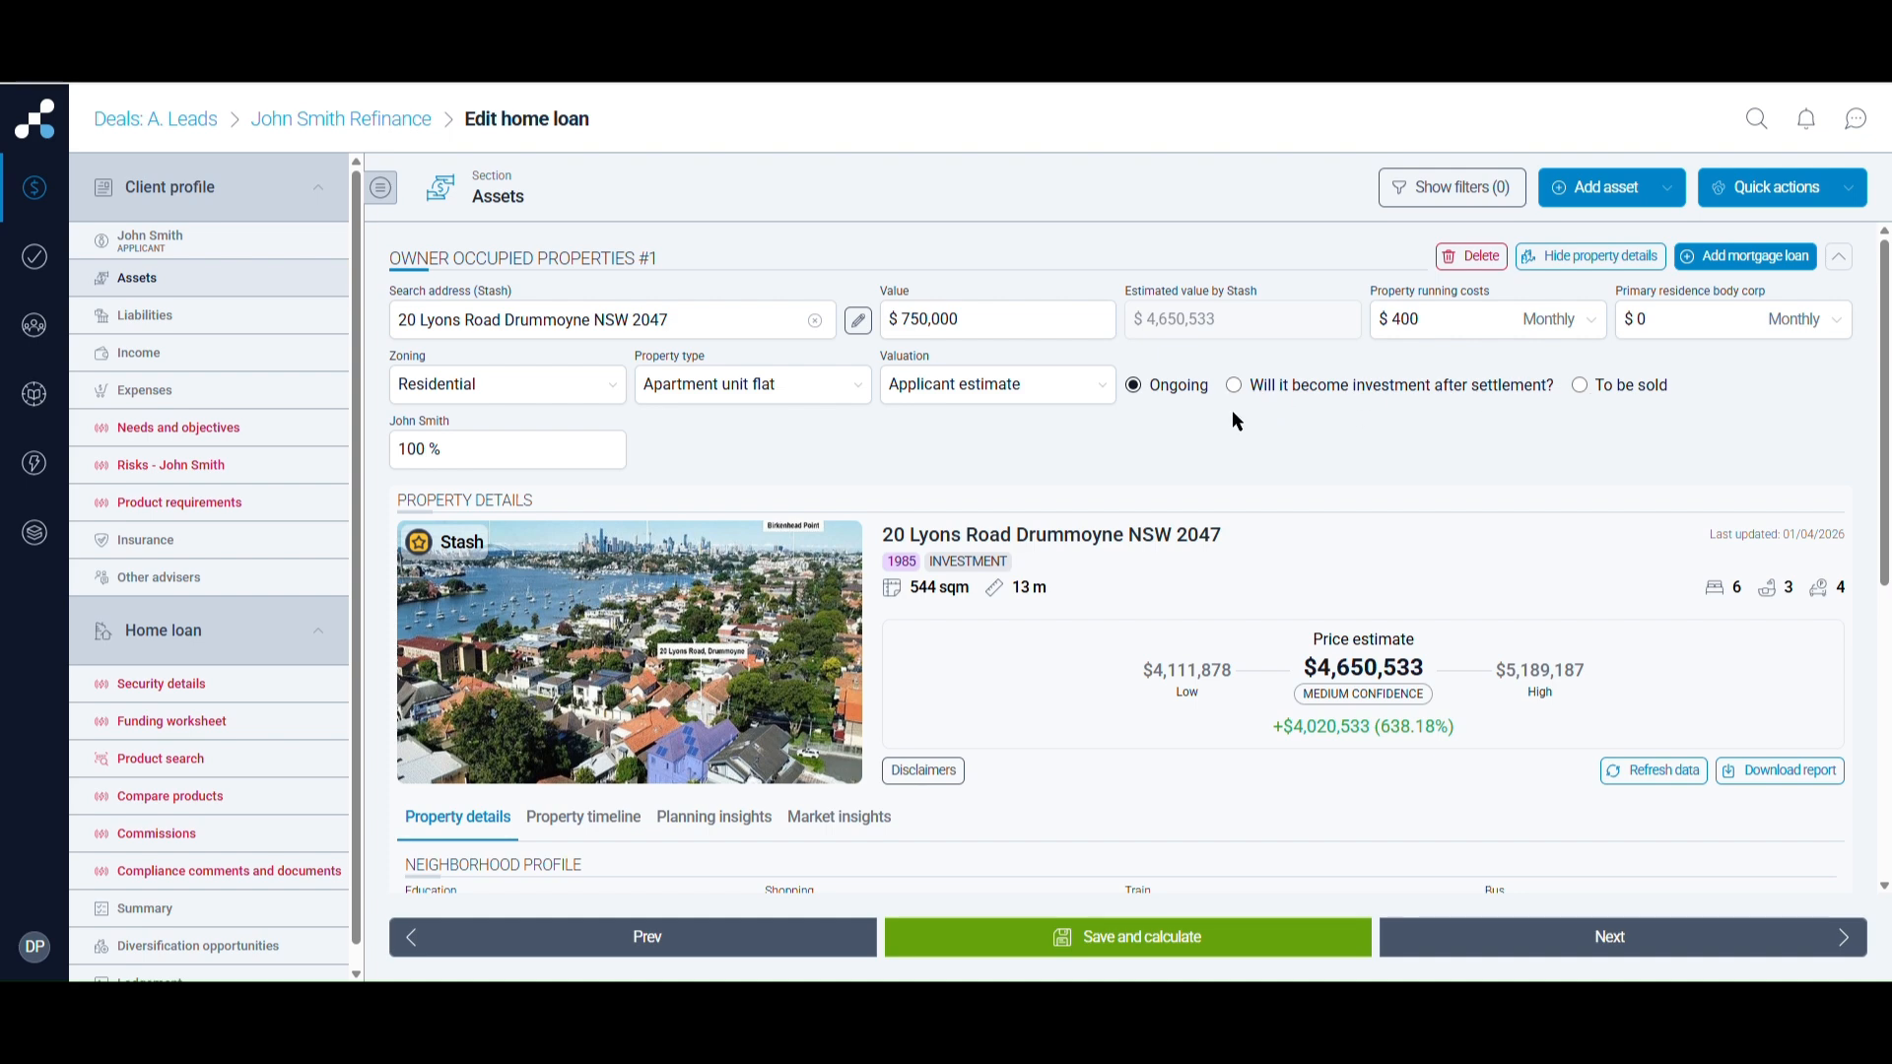
scroll(942, 469, "down", 6)
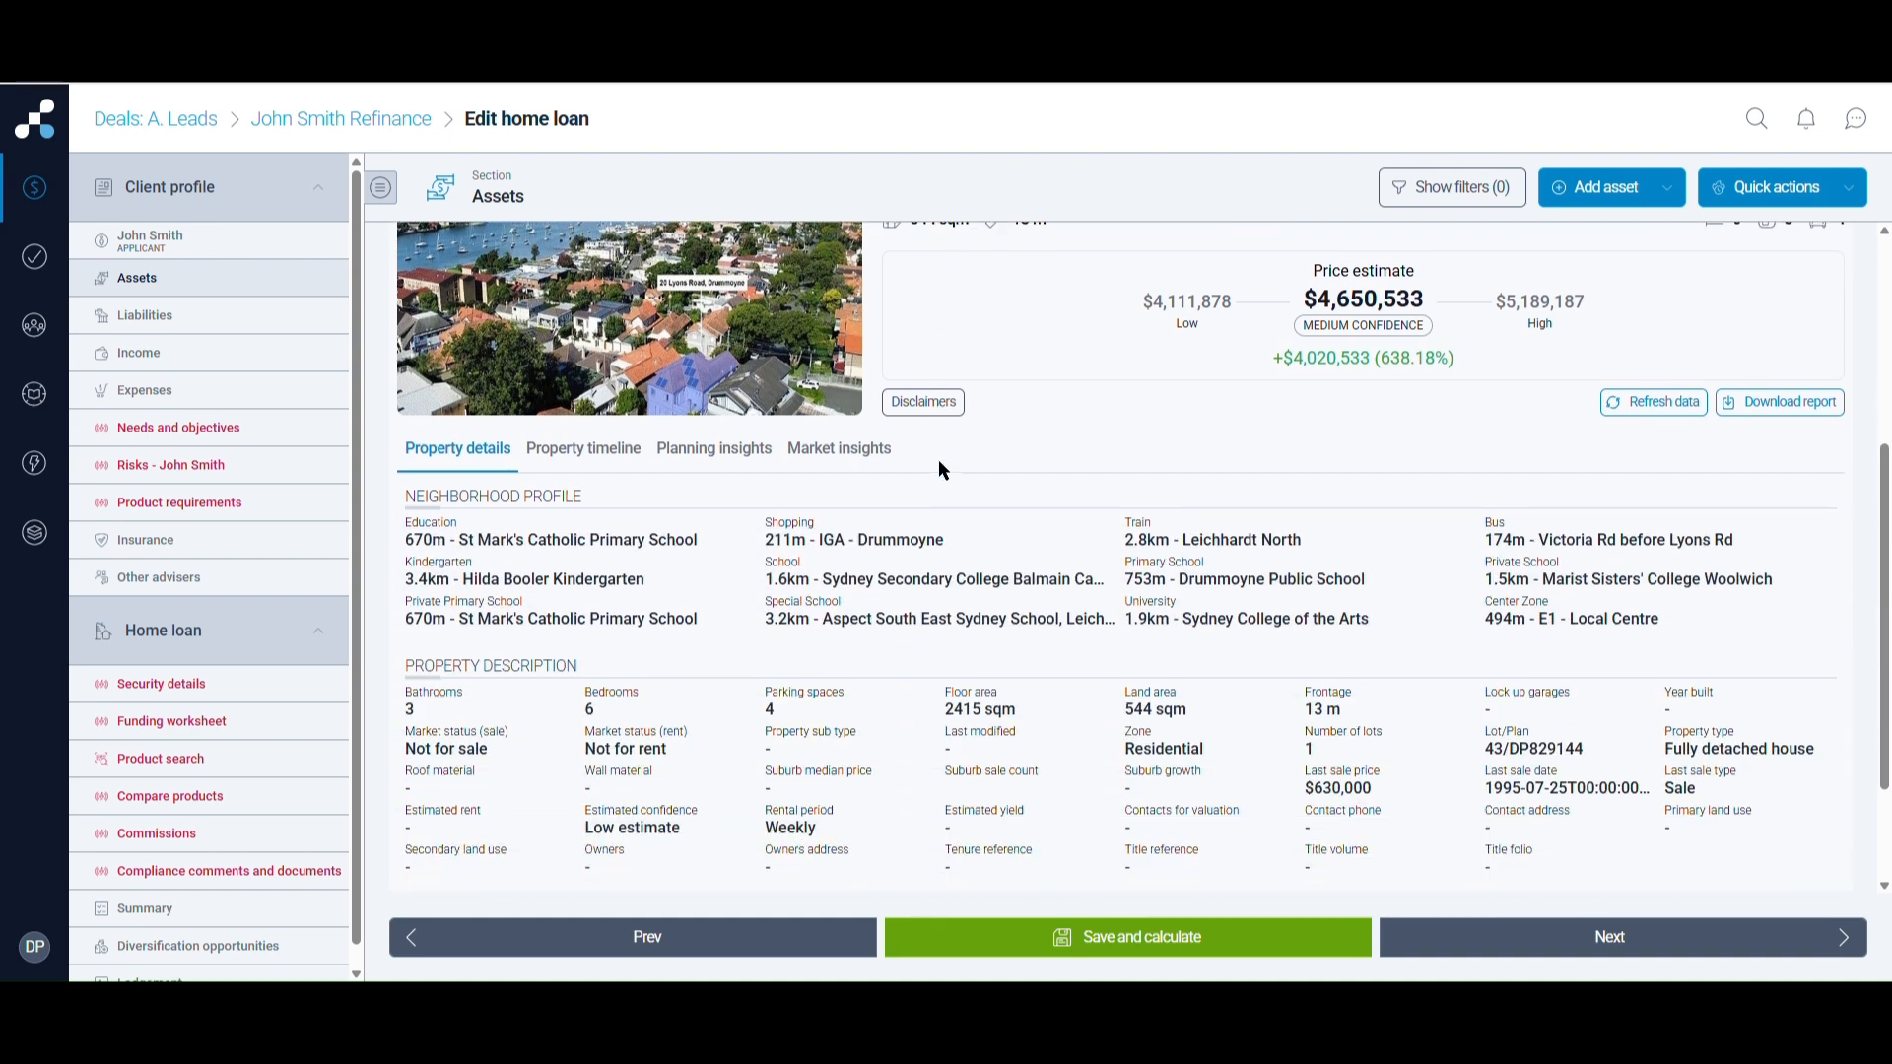
scroll(942, 469, "up", 6)
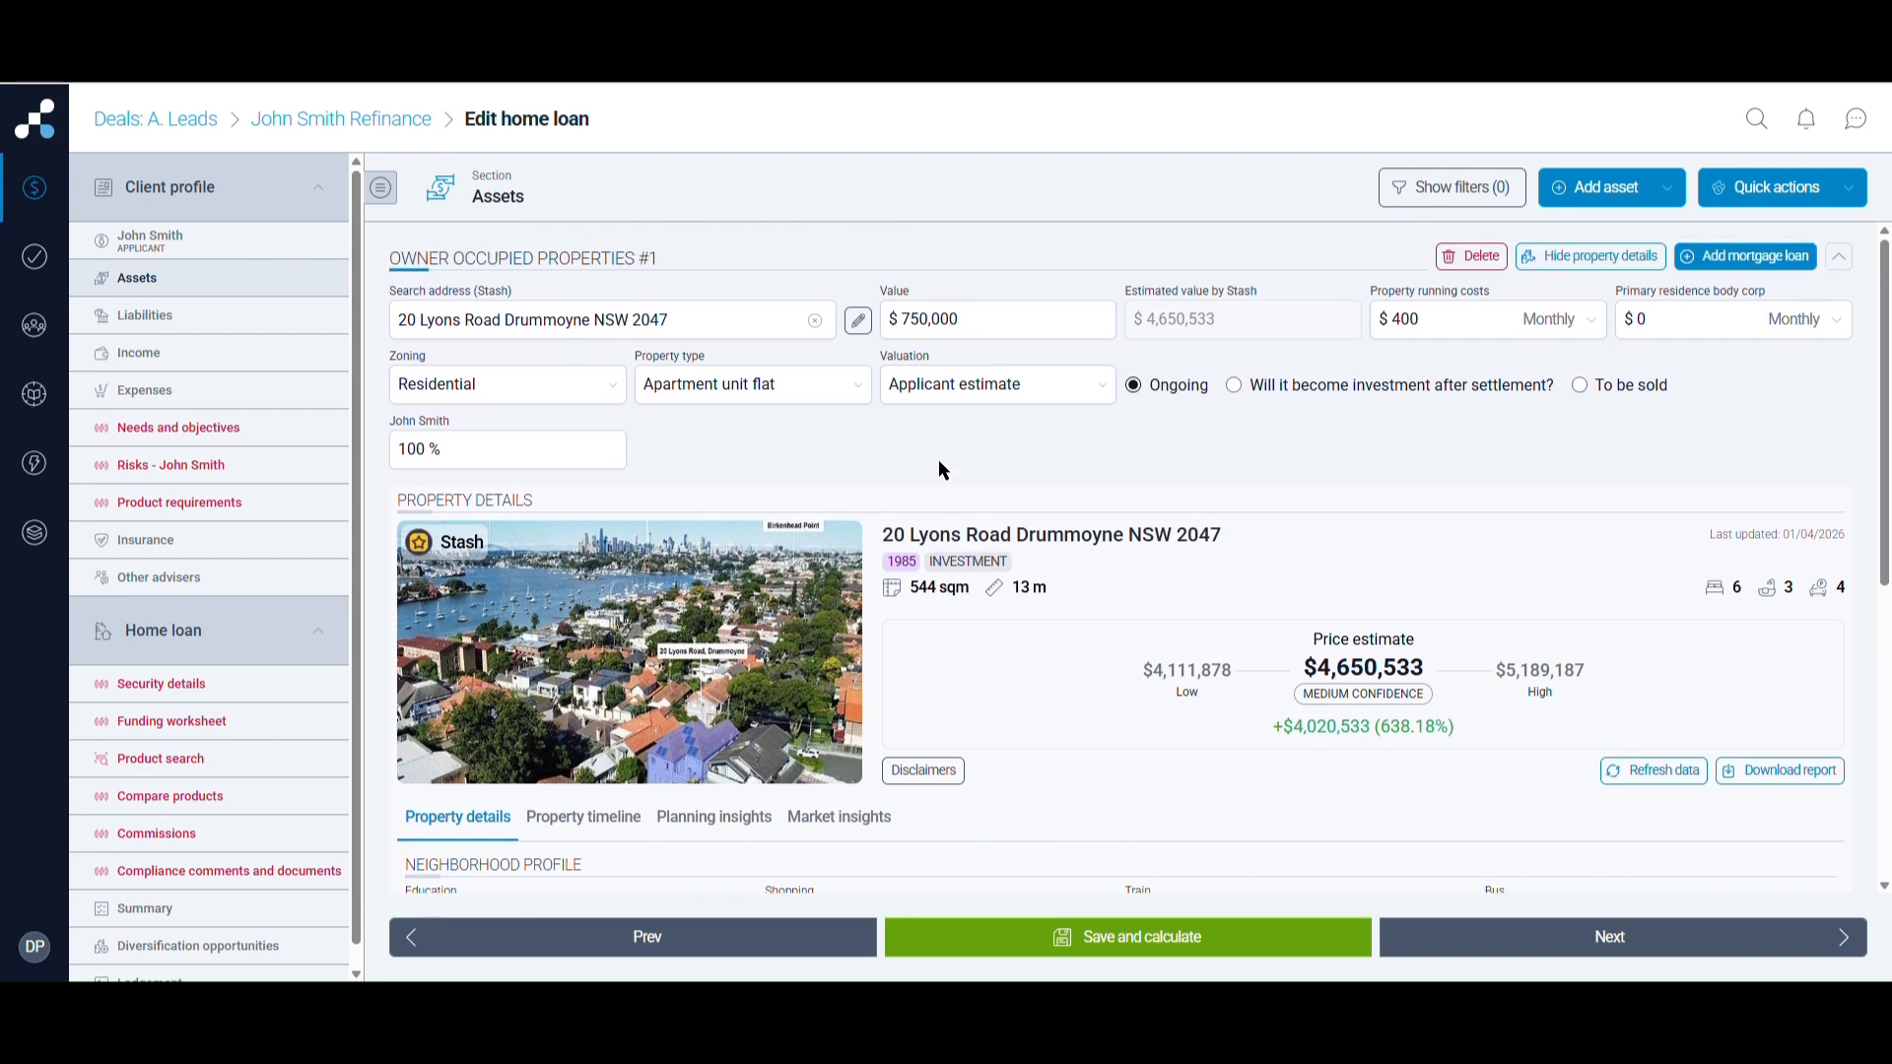
Add a mortgage liability to the property, delete the extra empty row, and set the bank to NAB
left_click(1712, 259)
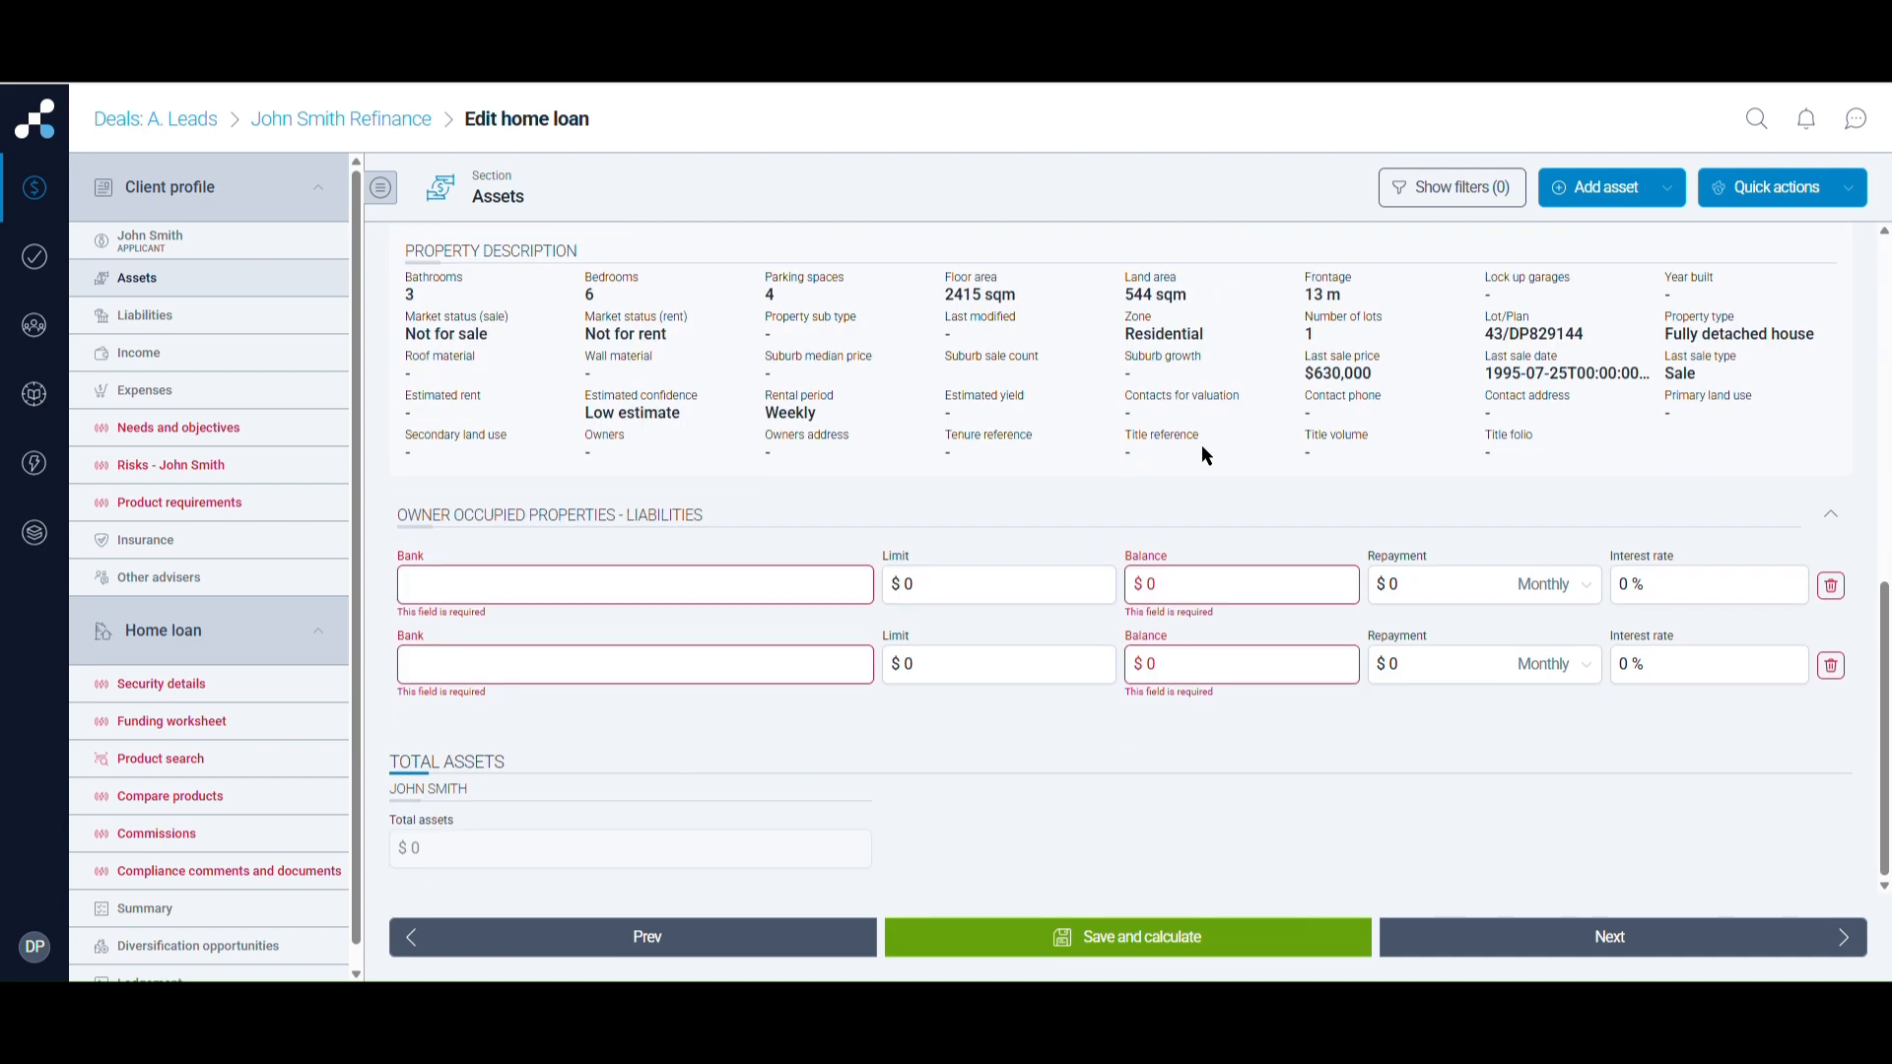
left_click(1831, 665)
left_click(1035, 580)
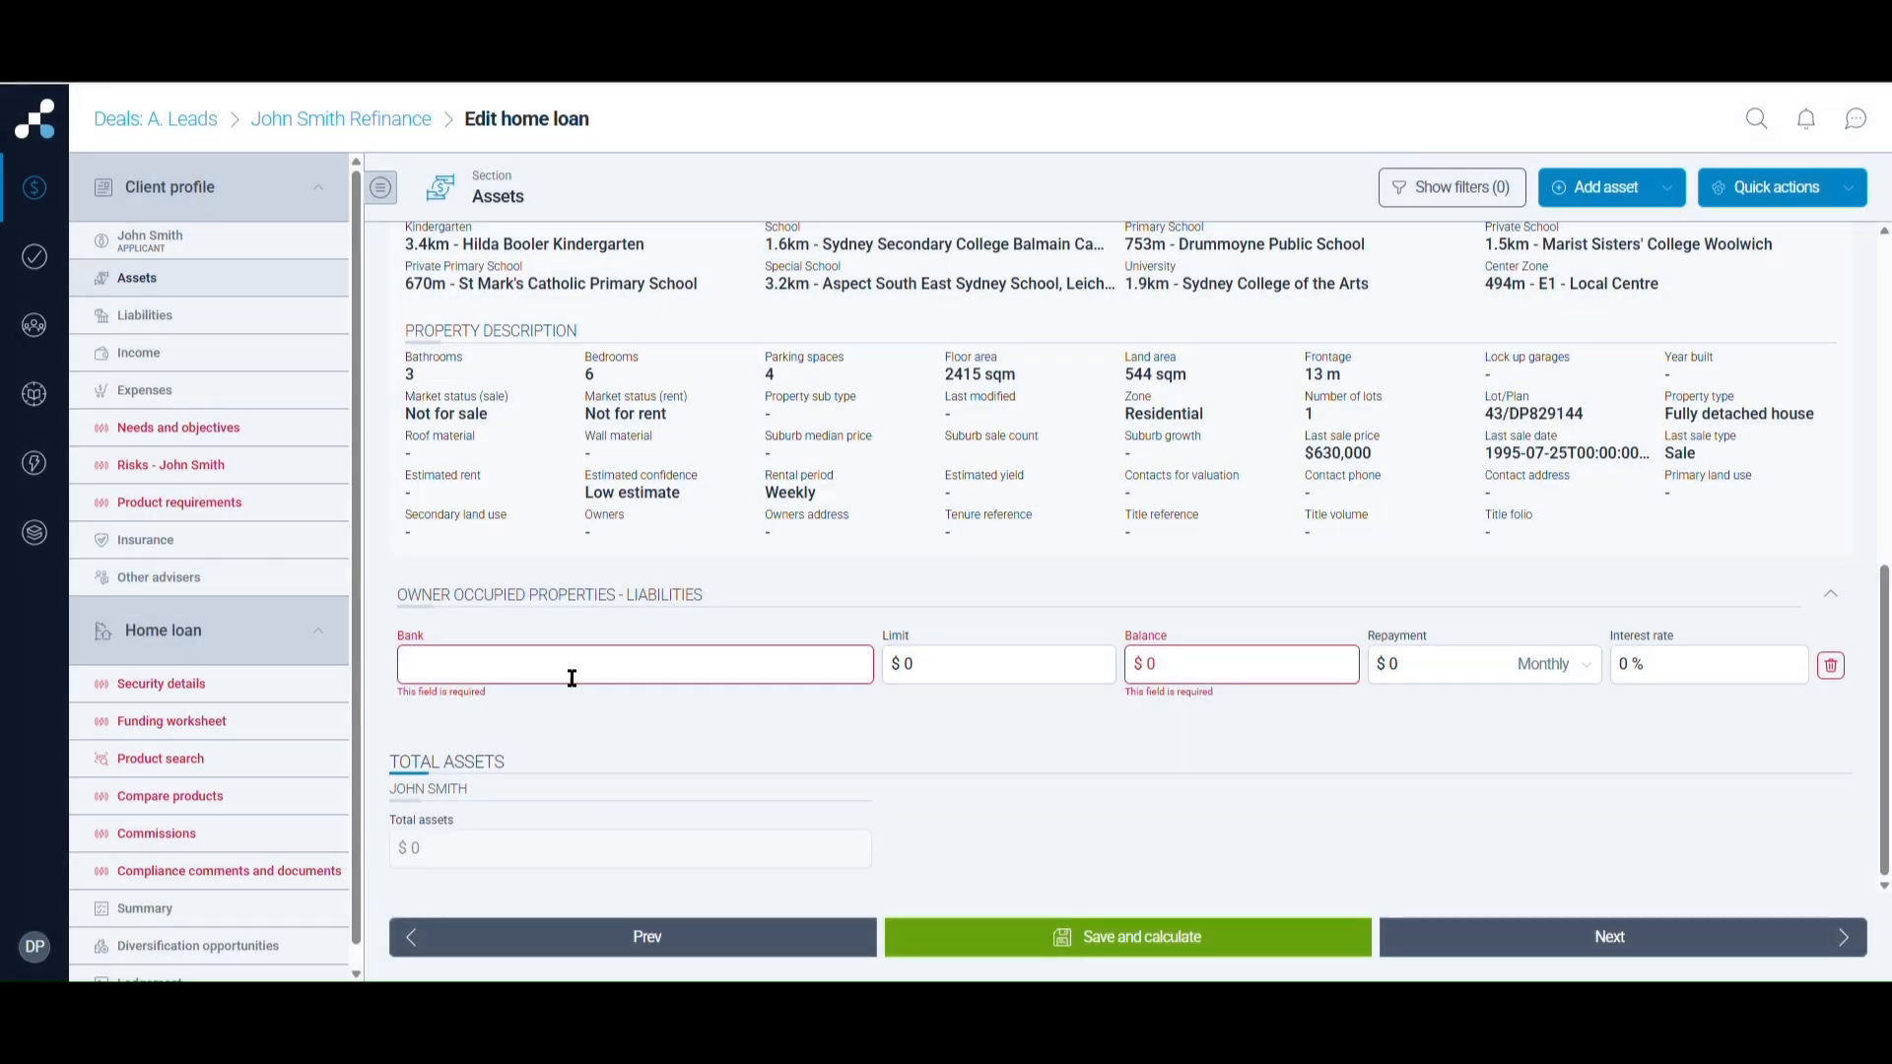
left_click(570, 680)
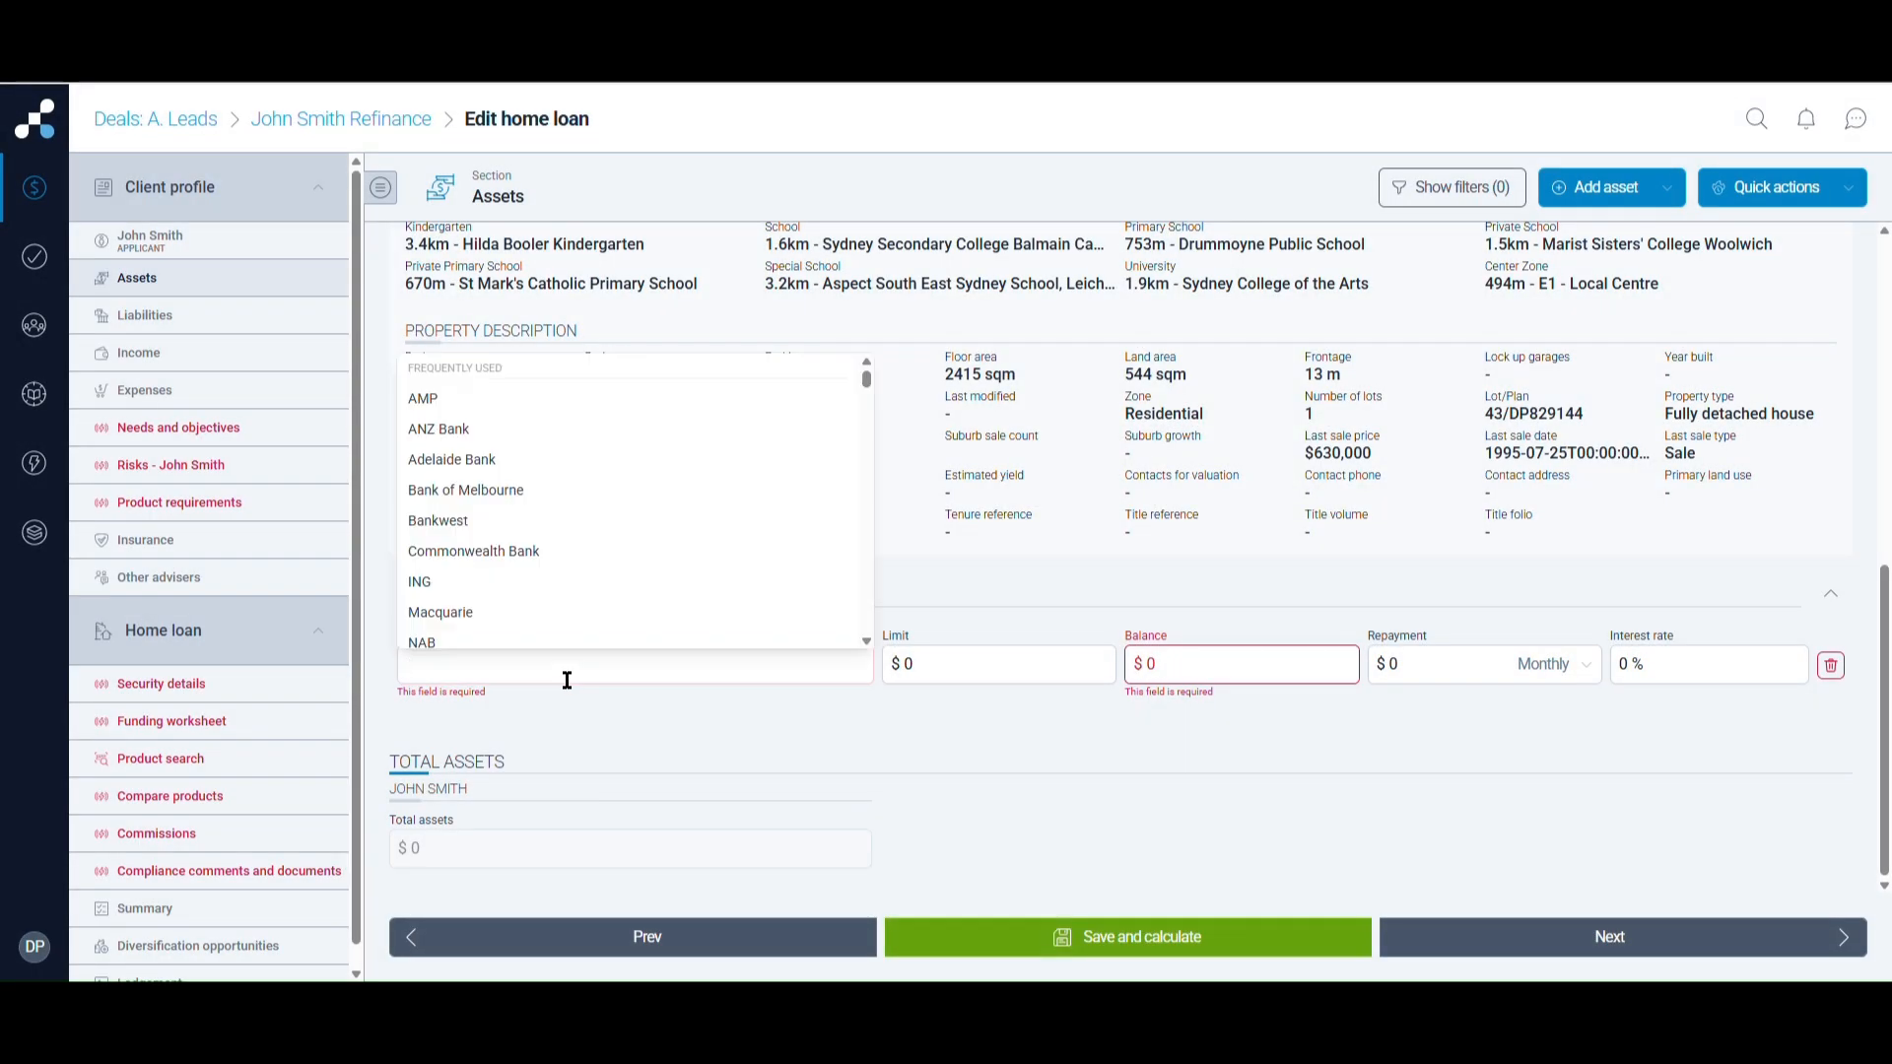
left_click(547, 643)
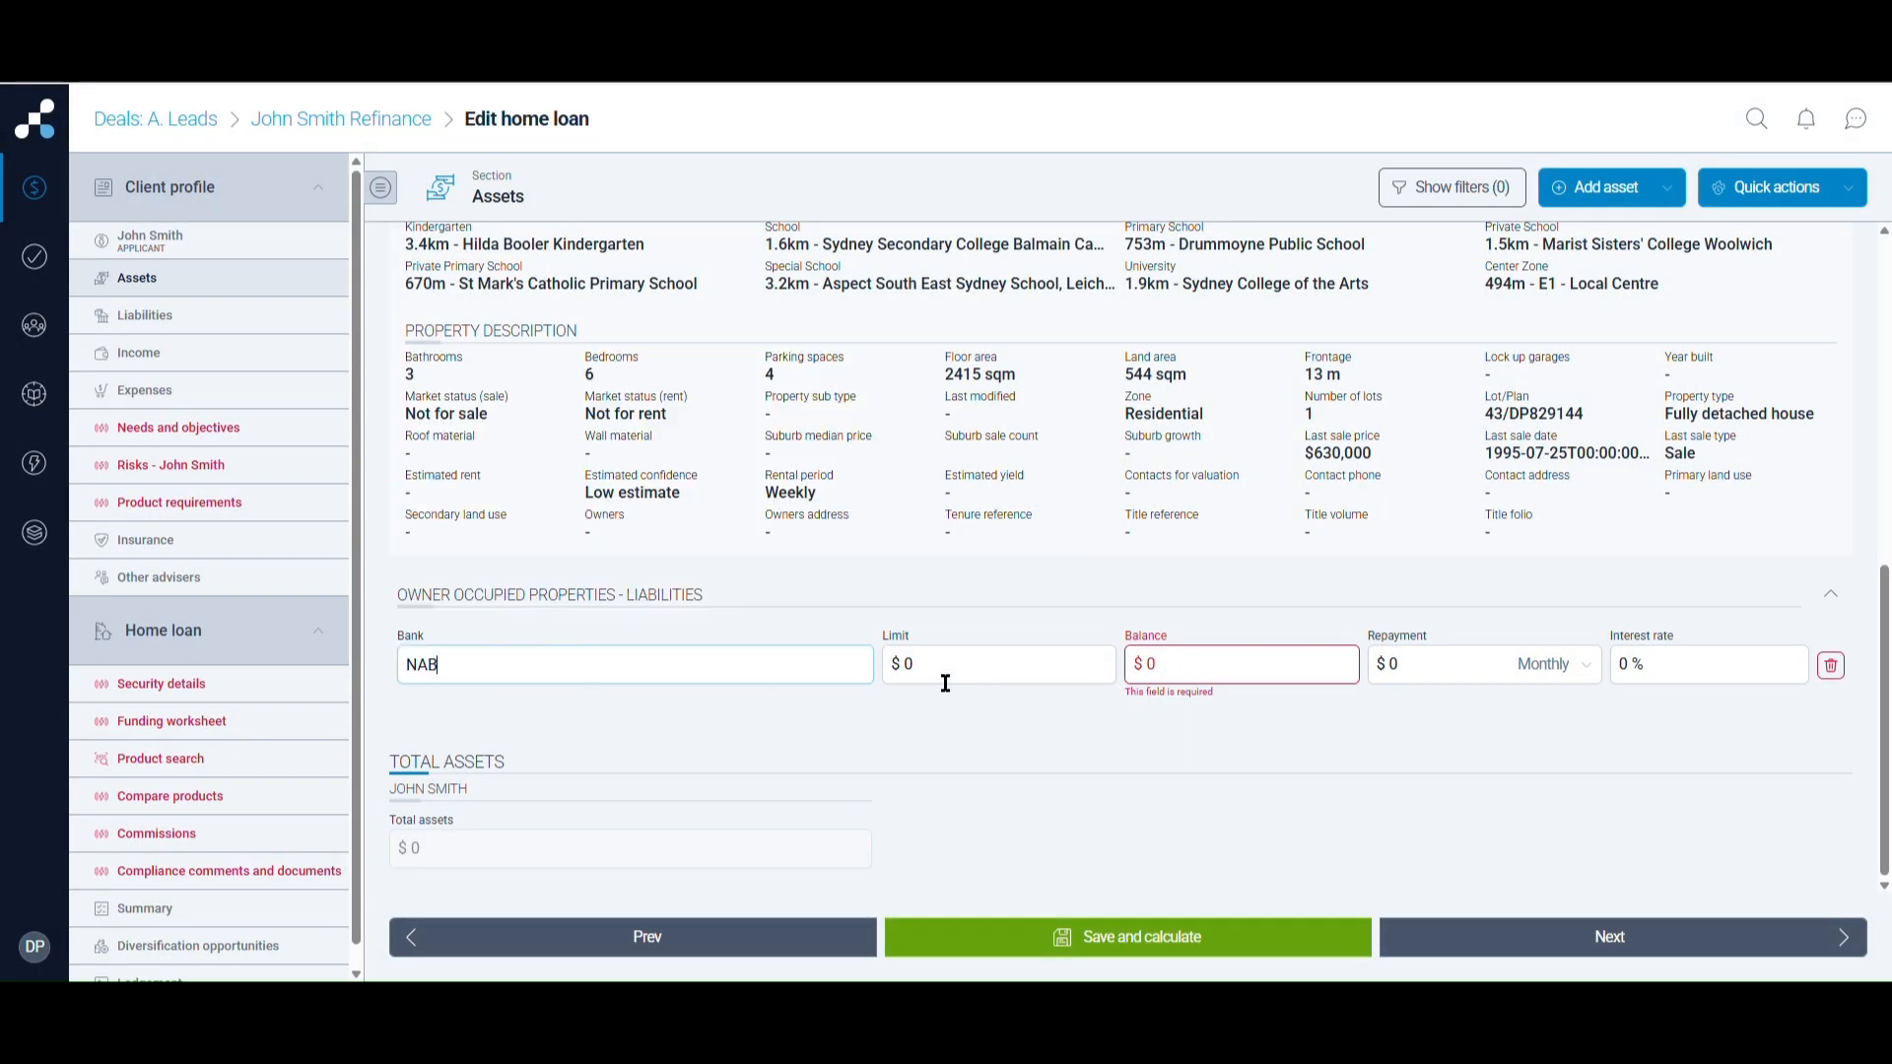
Enter limit 450,000, balance 450000, repayment 2133 and interest rate 6.49 for the NAB mortgage
double_click(906, 678)
type("450,000")
left_click(1222, 678)
double_click(1148, 676)
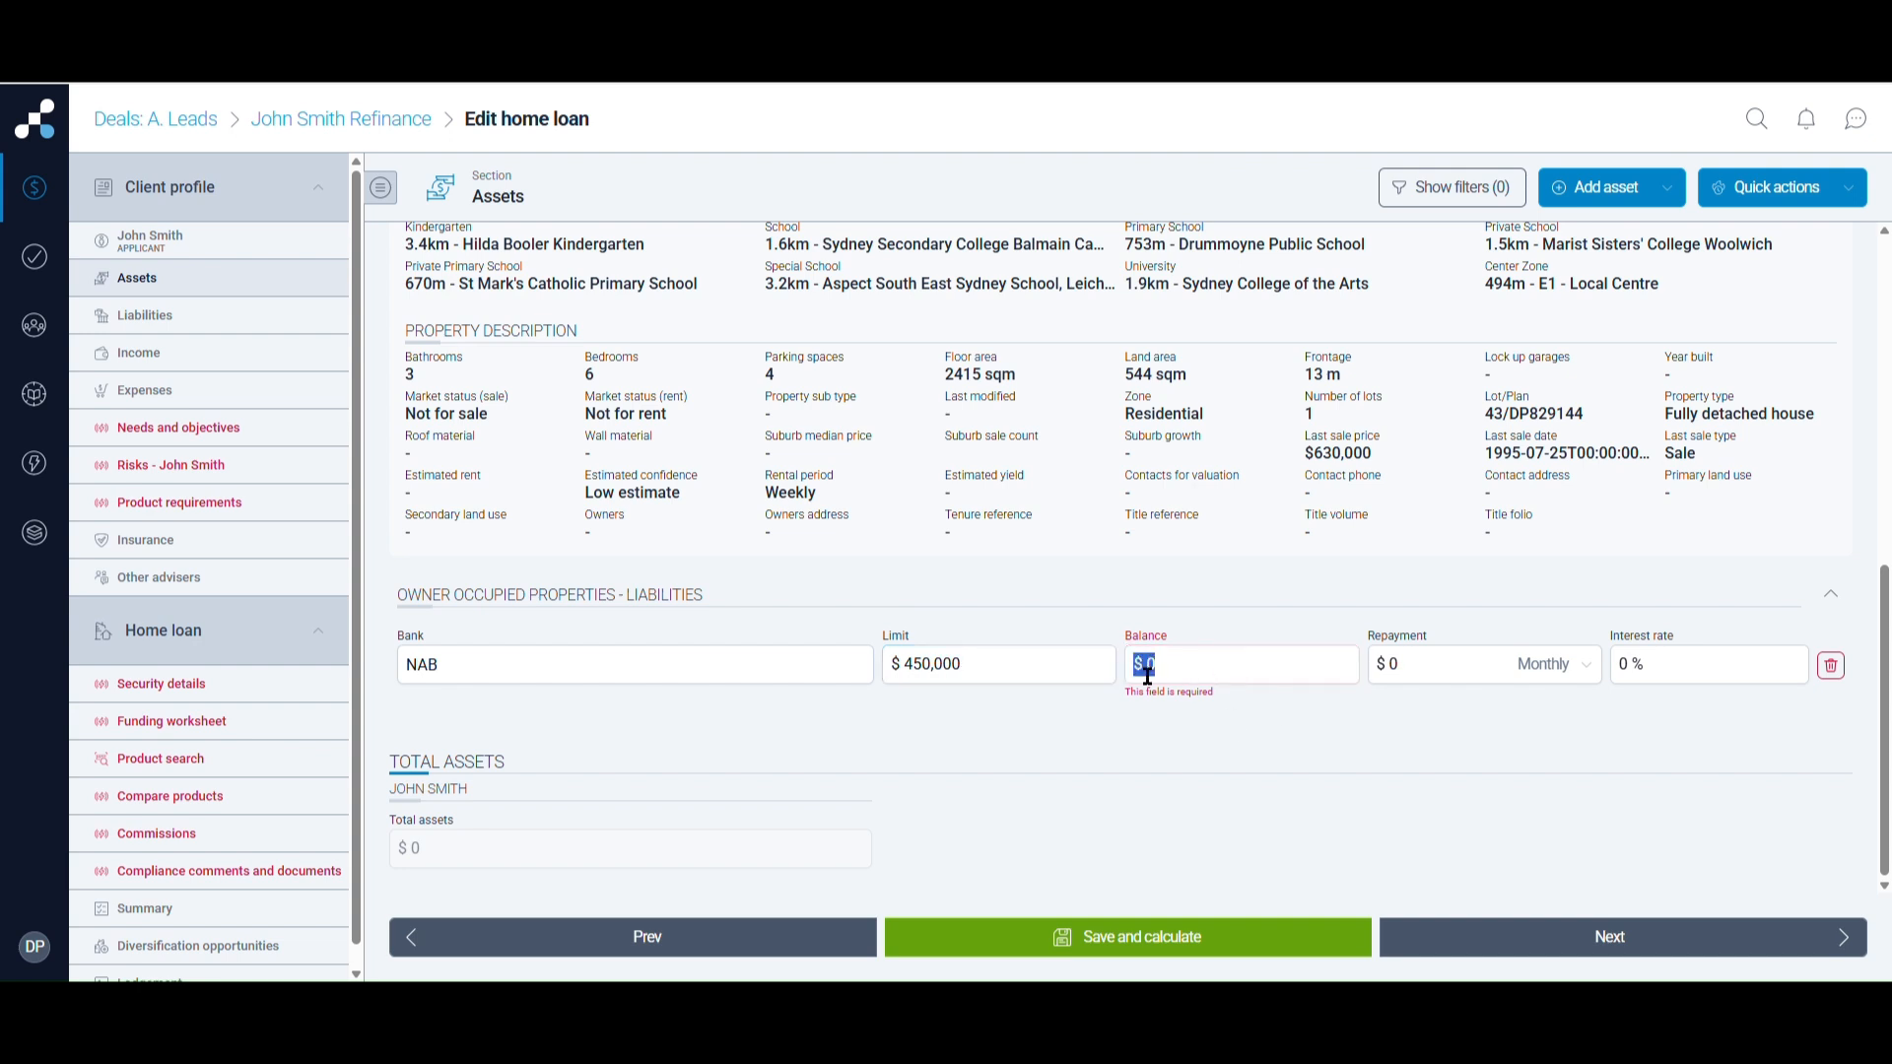
type("450000")
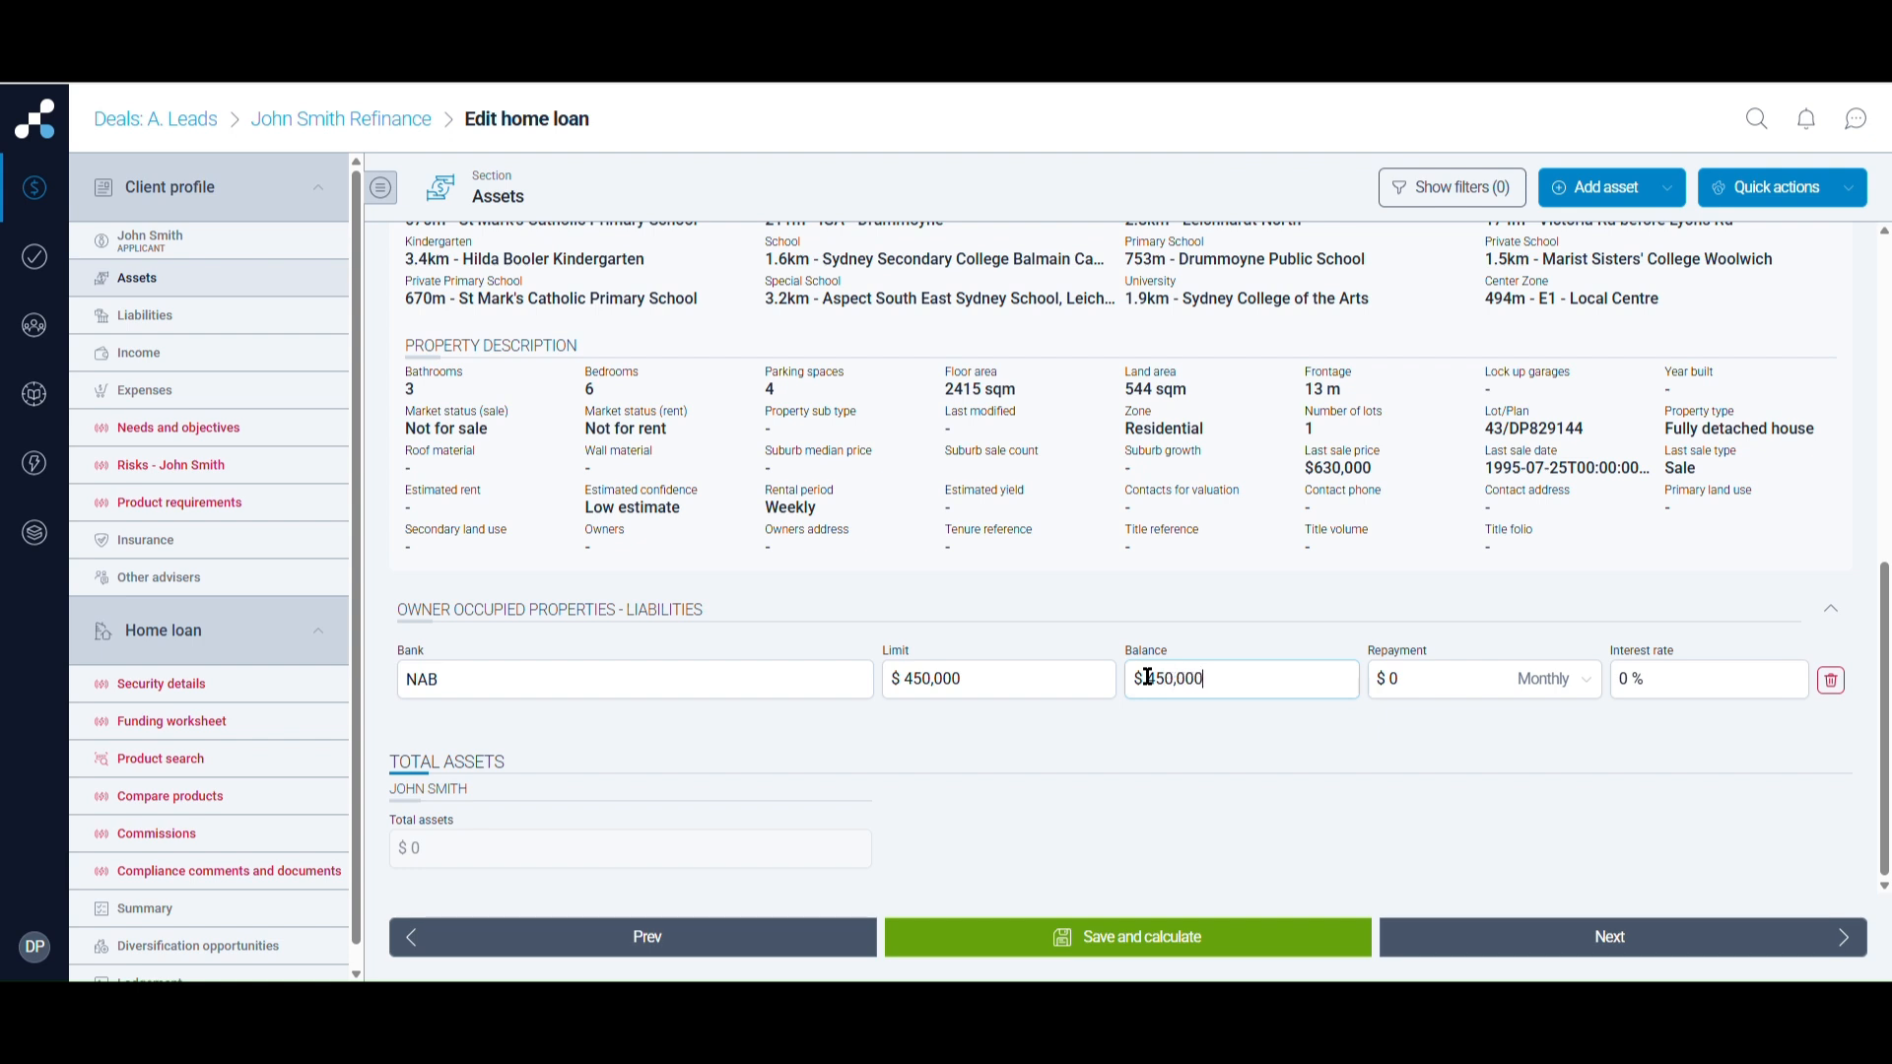
left_click(1447, 694)
type("2133")
left_click(1645, 702)
type("6.49")
Add a Vehicles make and model asset with vehicle type Car
scroll(1113, 823, "up", 5)
scroll(1117, 826, "up", 2)
left_click(1604, 187)
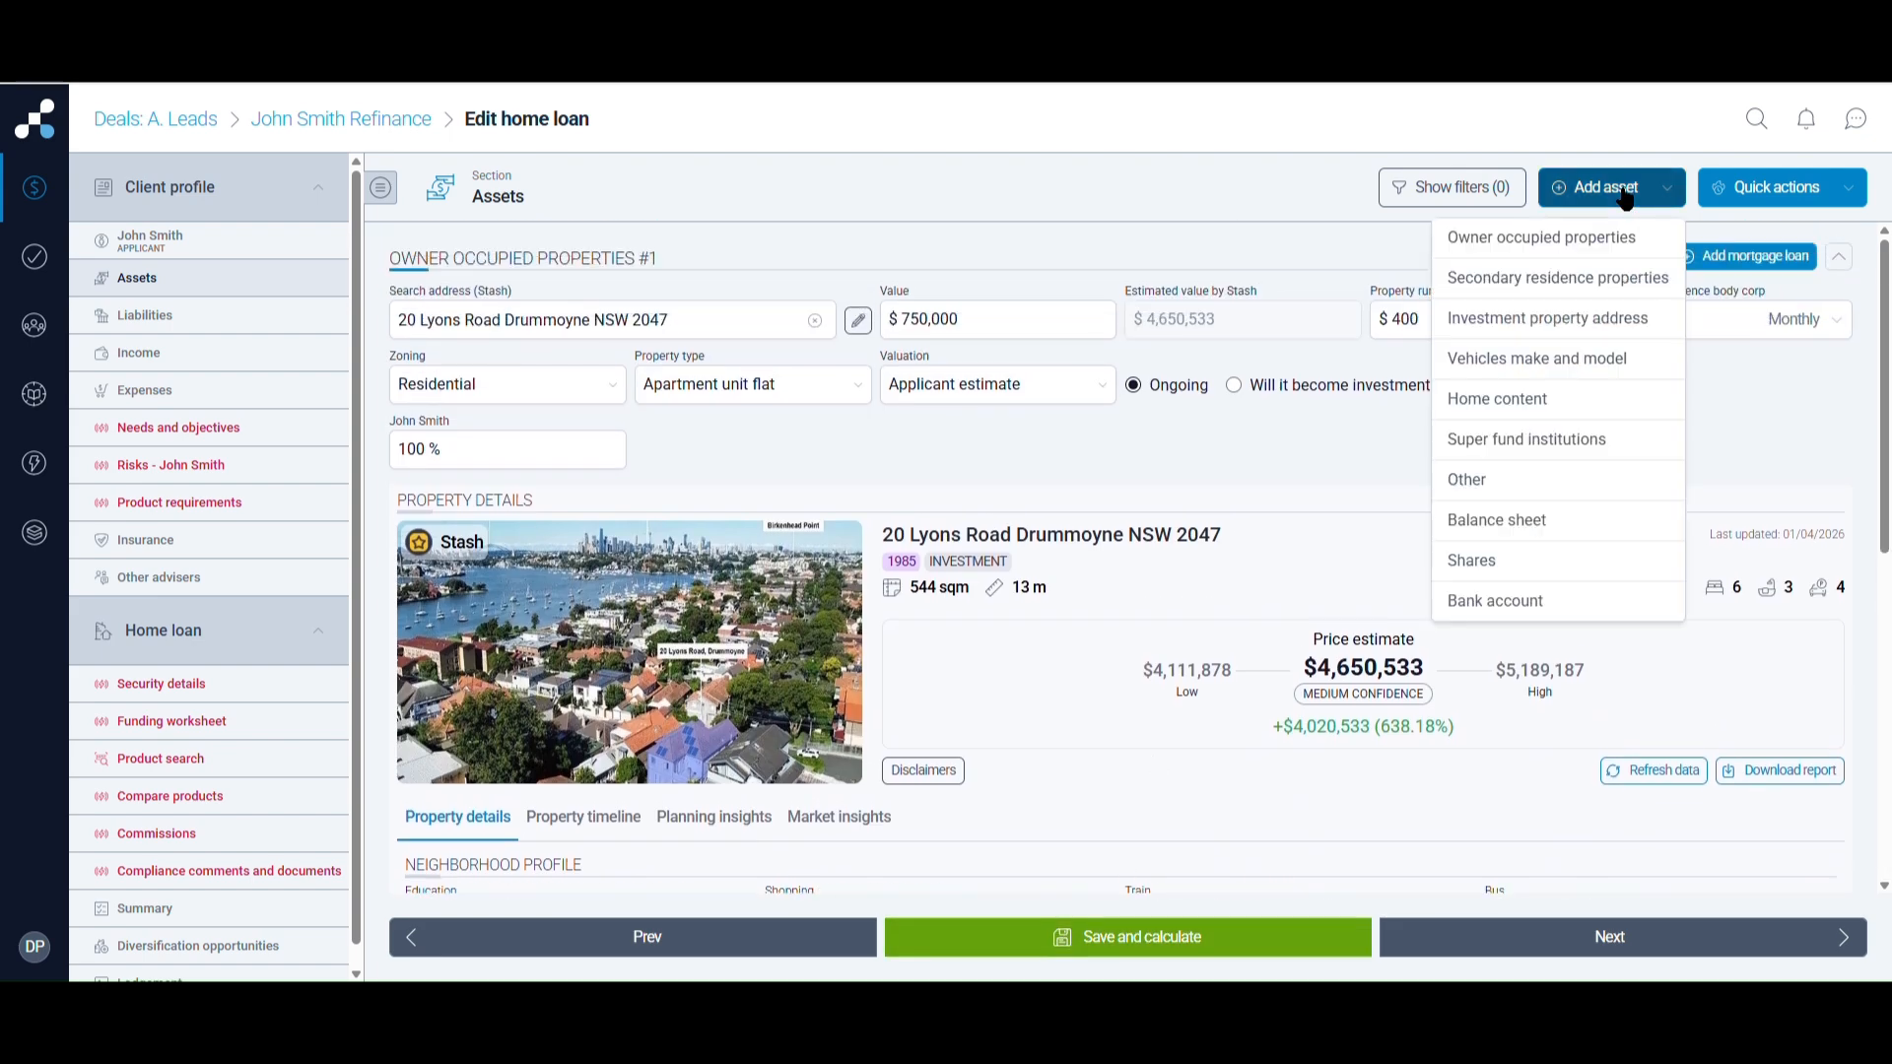
left_click(1570, 364)
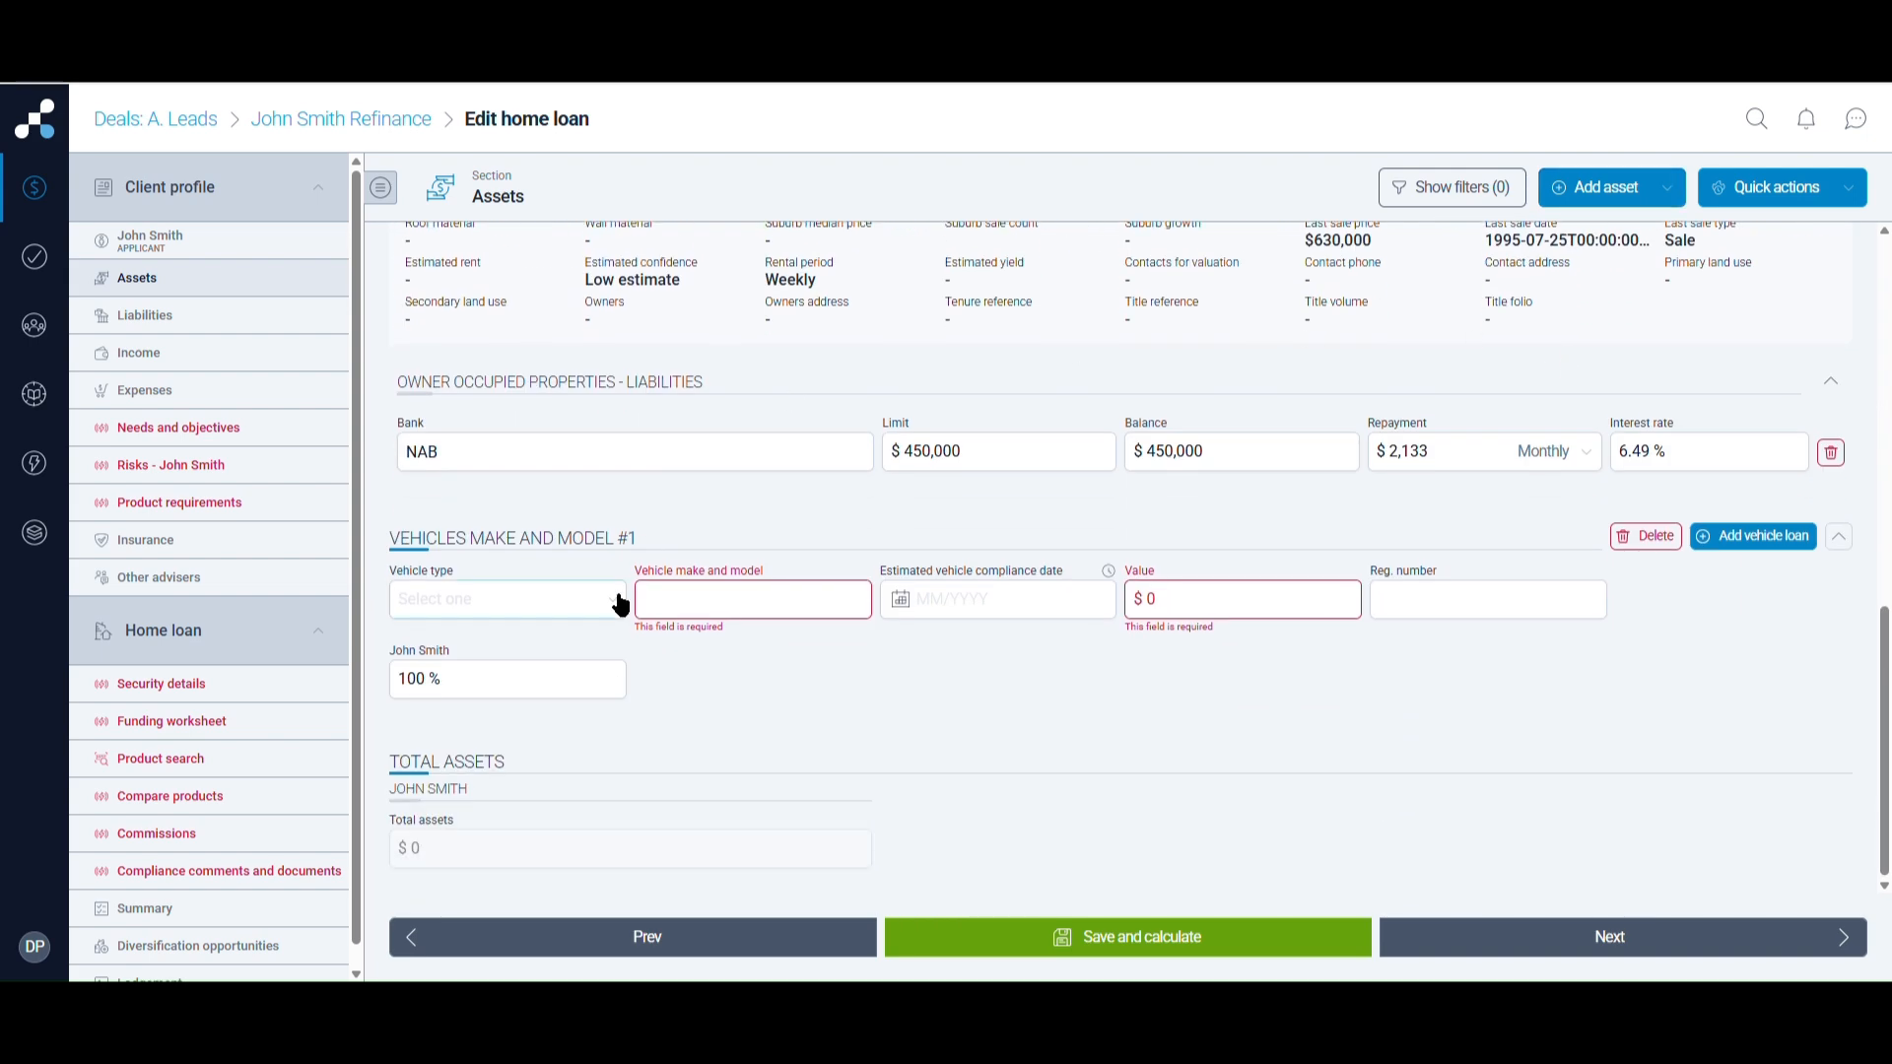
left_click(621, 604)
left_click(557, 638)
Enter Hyundai I30 as make and model, compliance date 01/2019, and value 18,000
left_click(808, 611)
type("Hyundai")
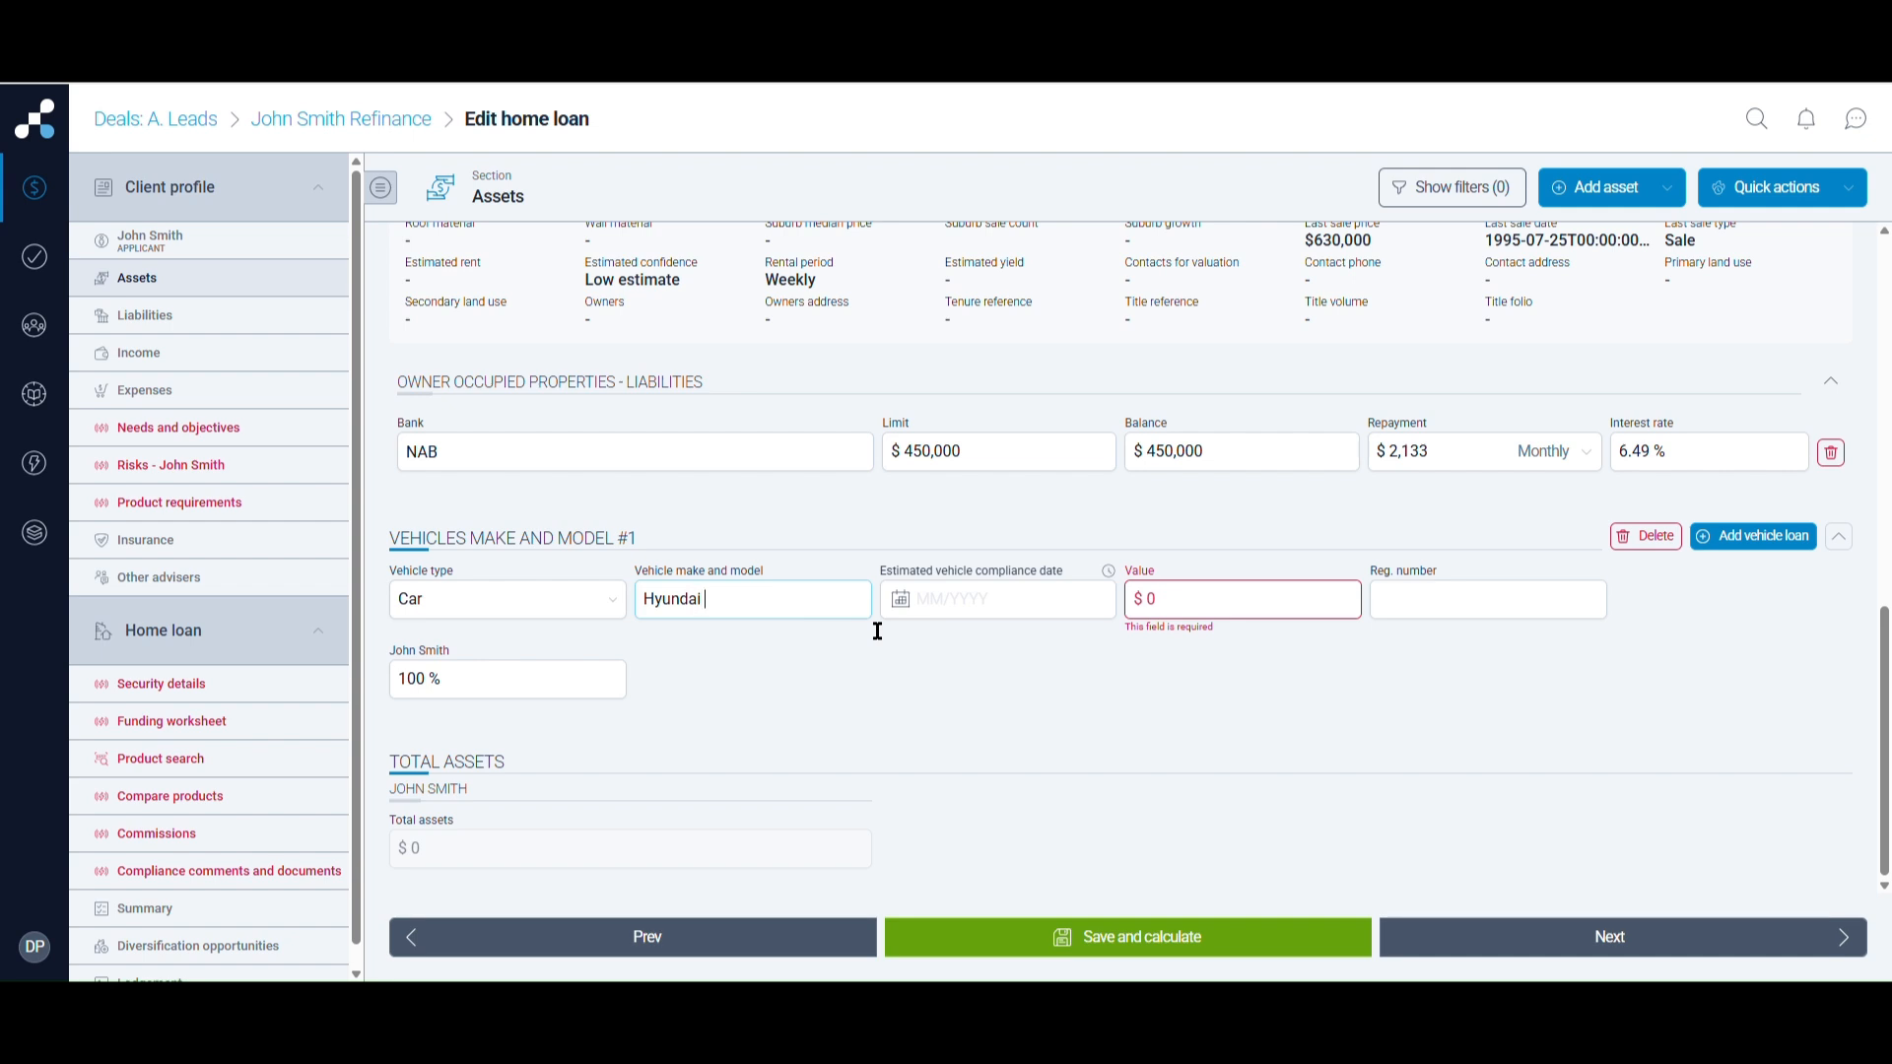
type(" I30")
type("01/2")
type("0")
type("19")
left_click(1186, 603)
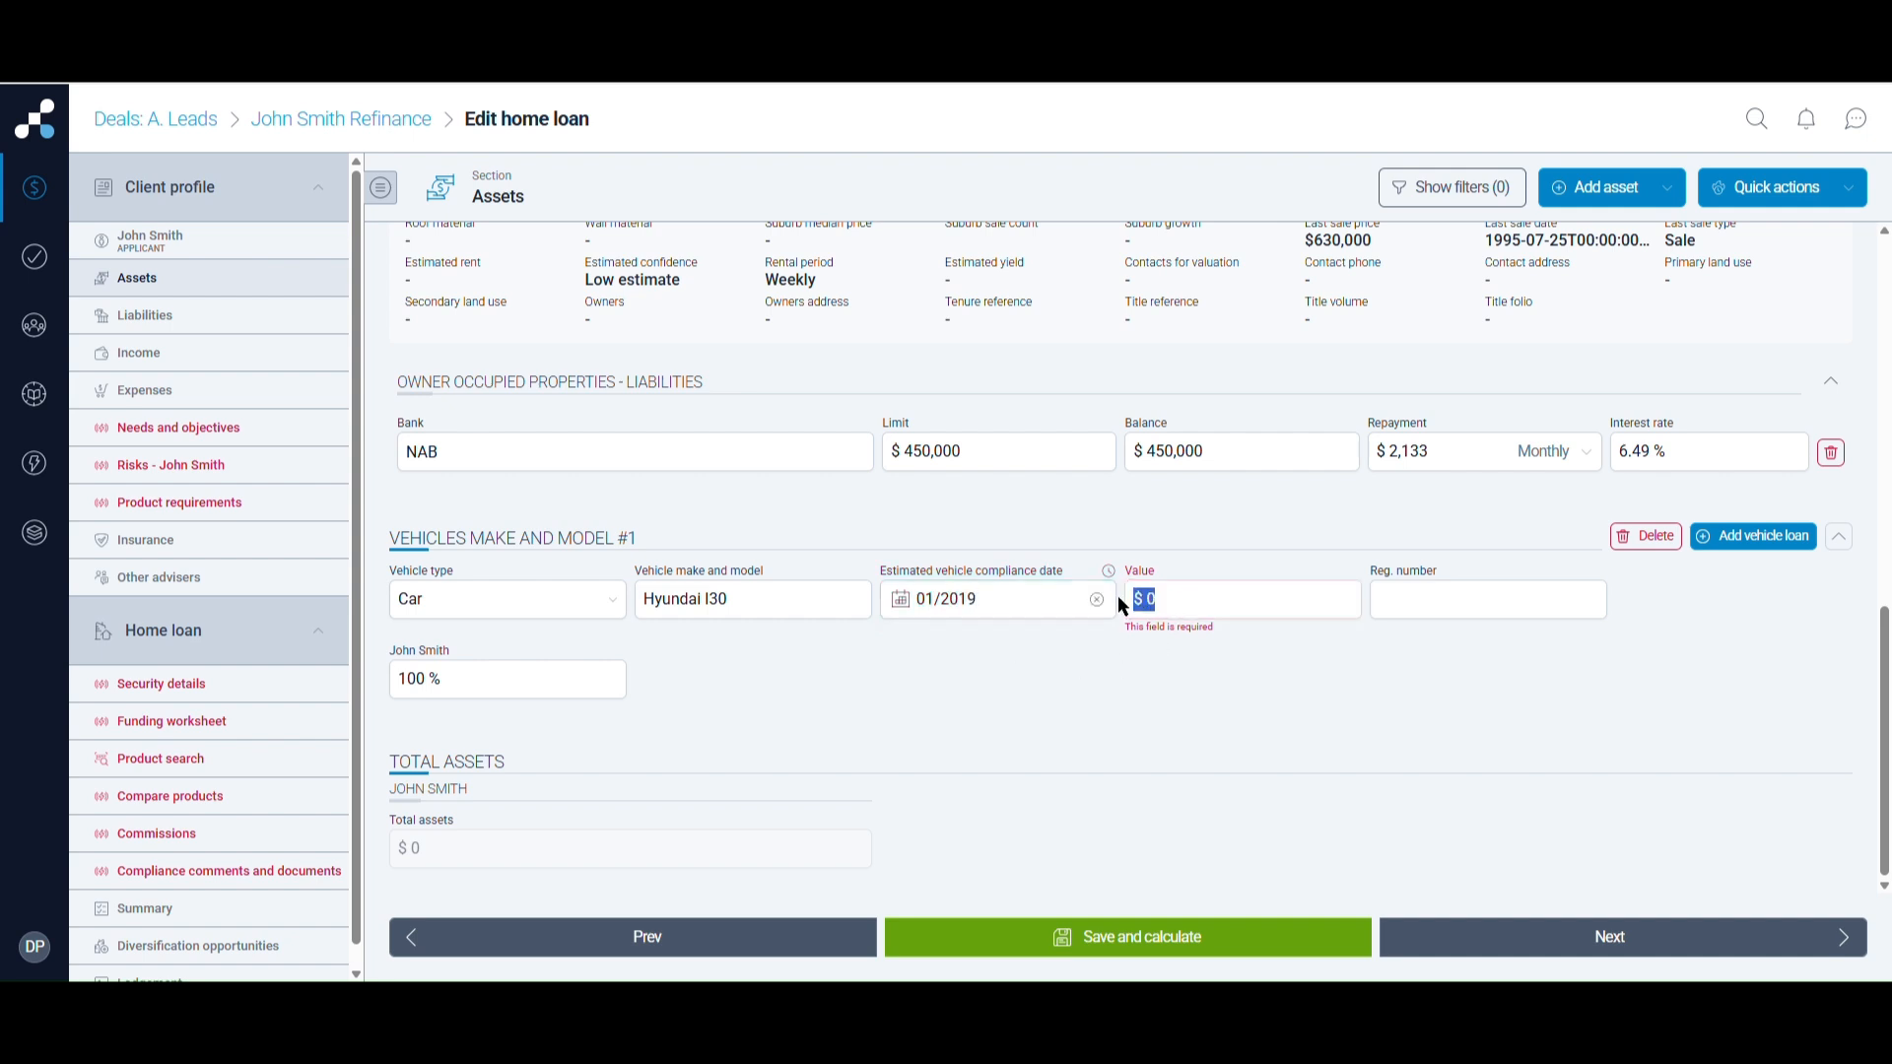
type("18,000")
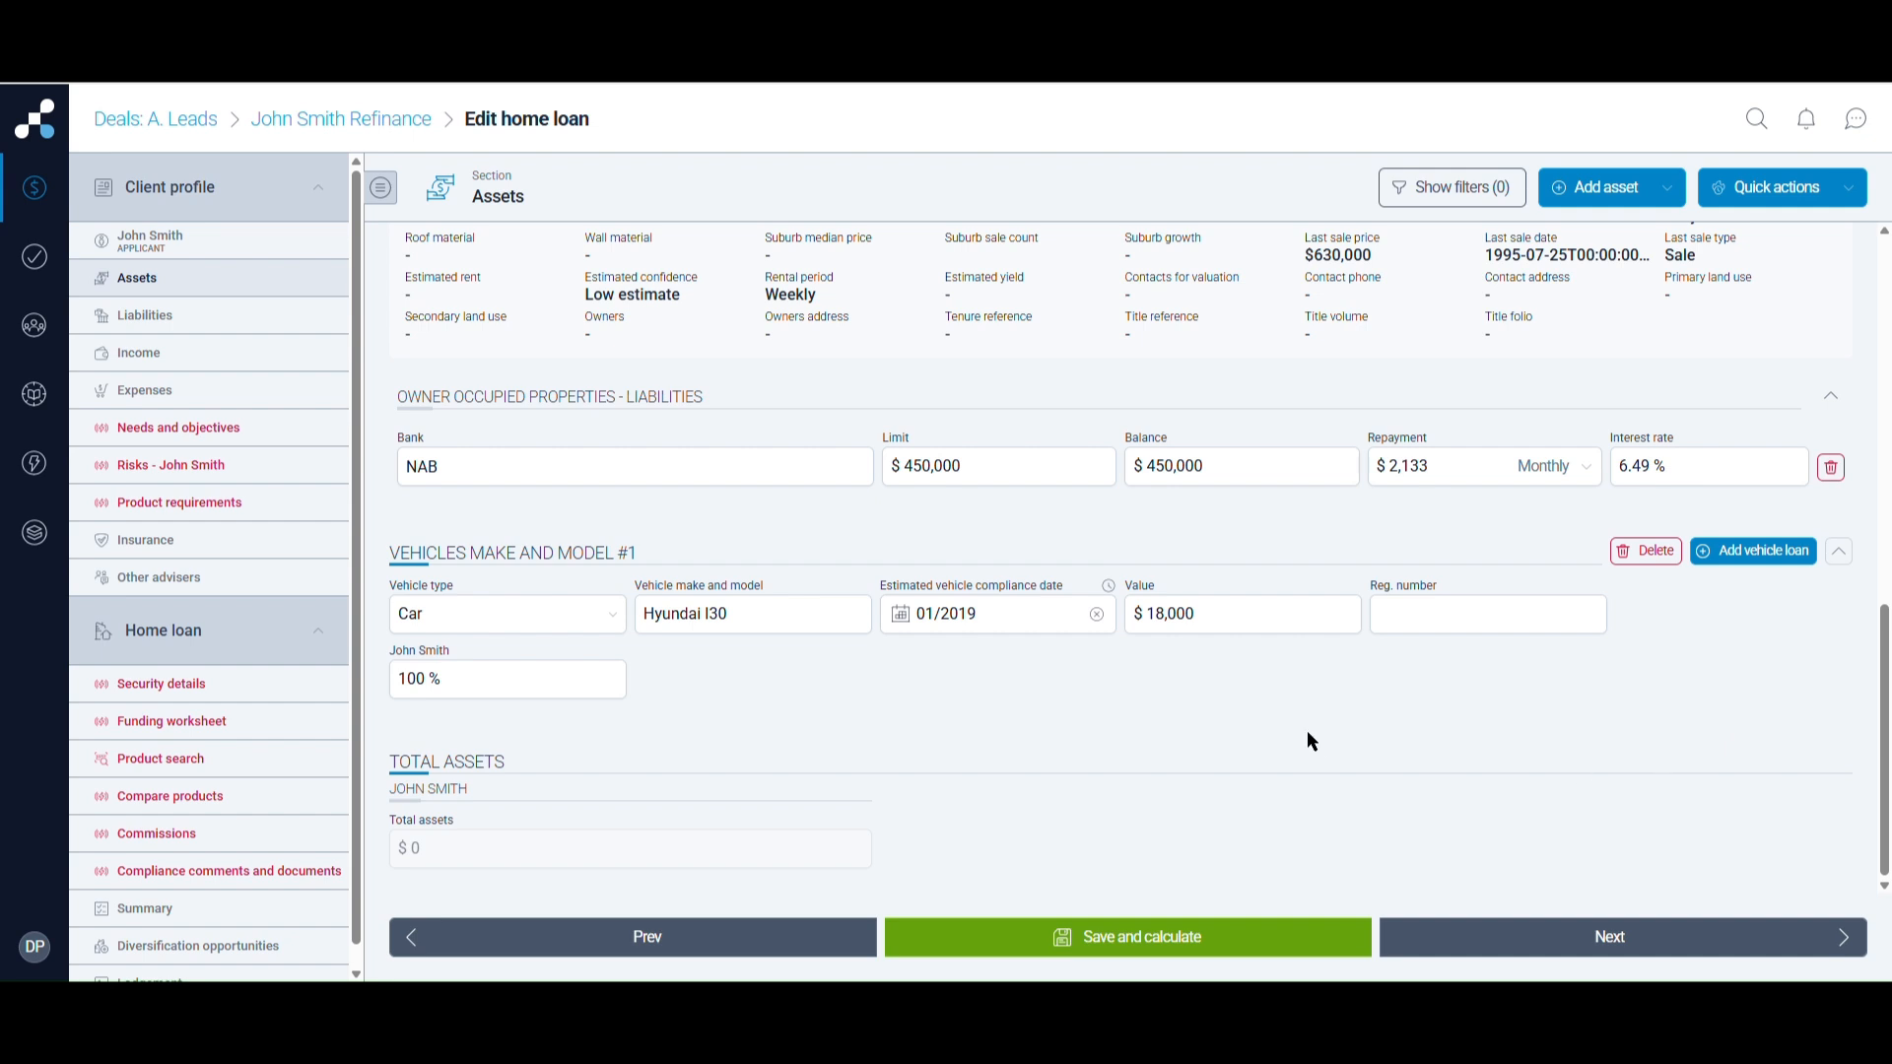
Save and calculate to total $768,000, then add blank Home content #1 and Super fund institutions #1 entries
left_click(1131, 944)
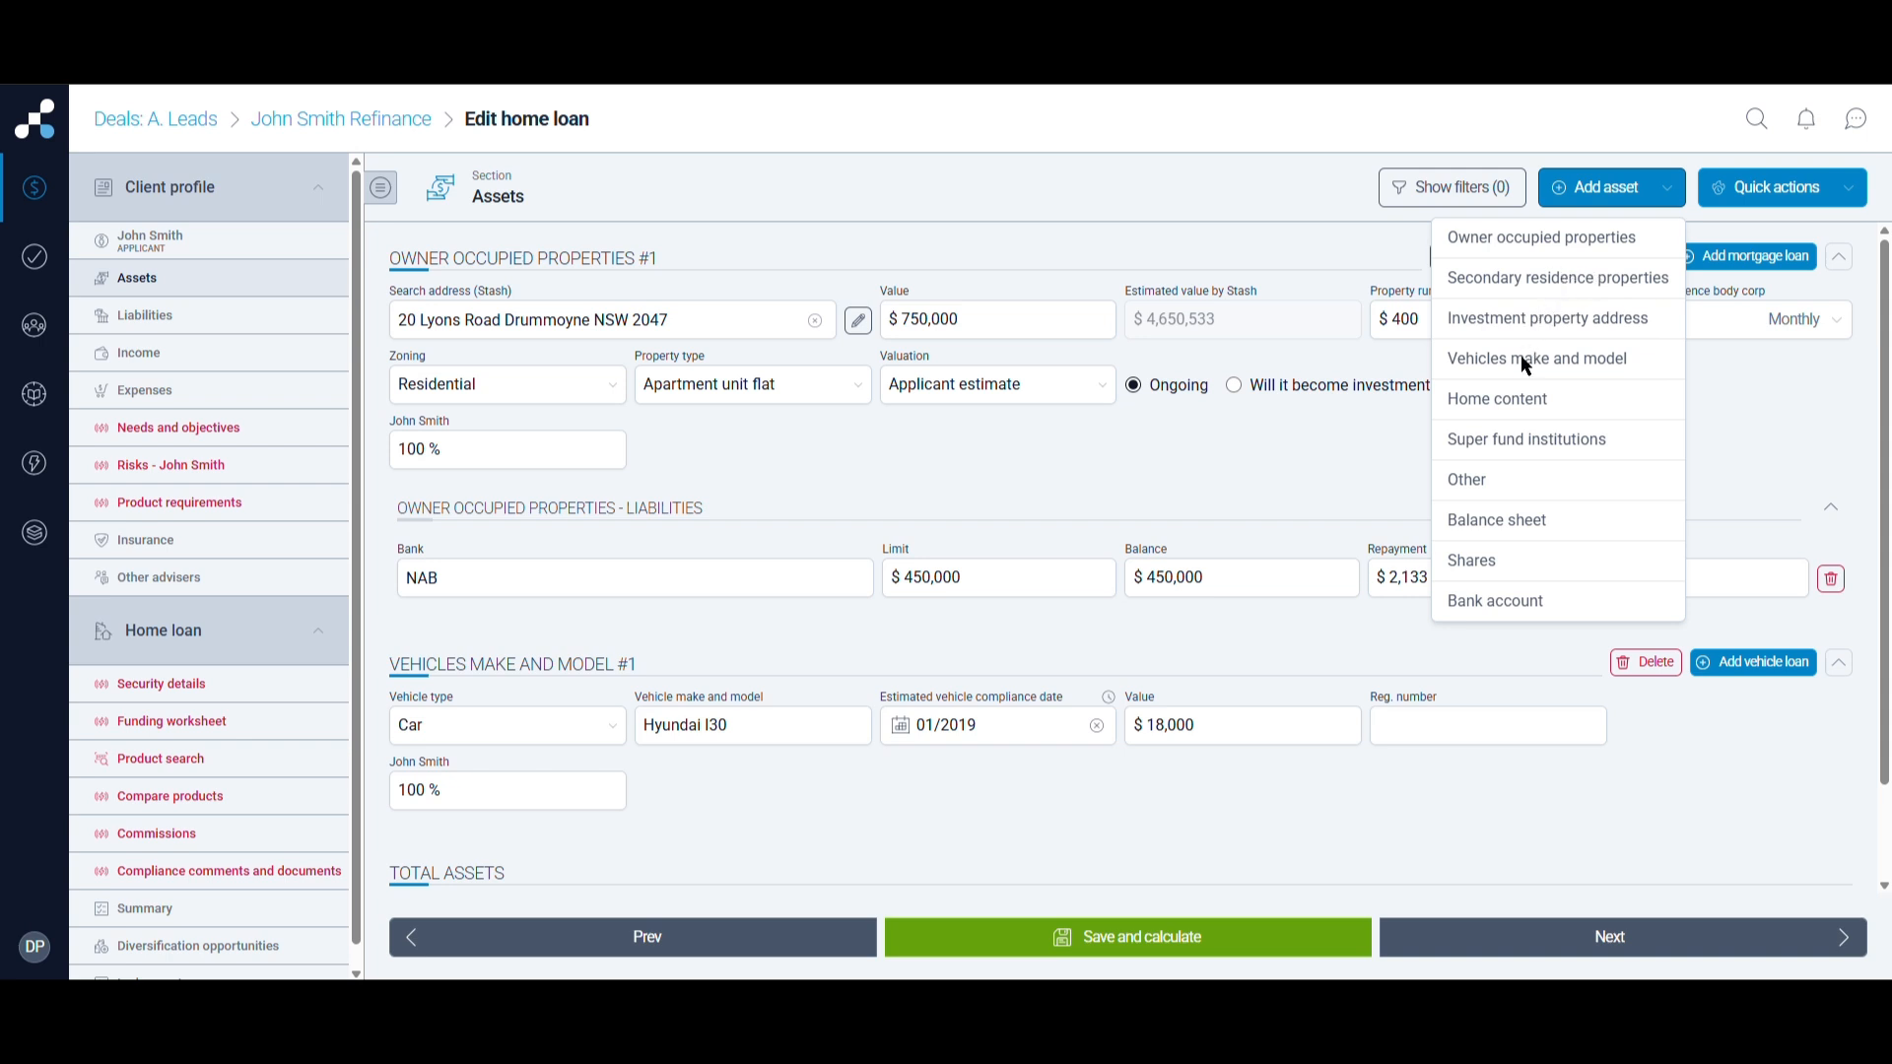
left_click(1526, 408)
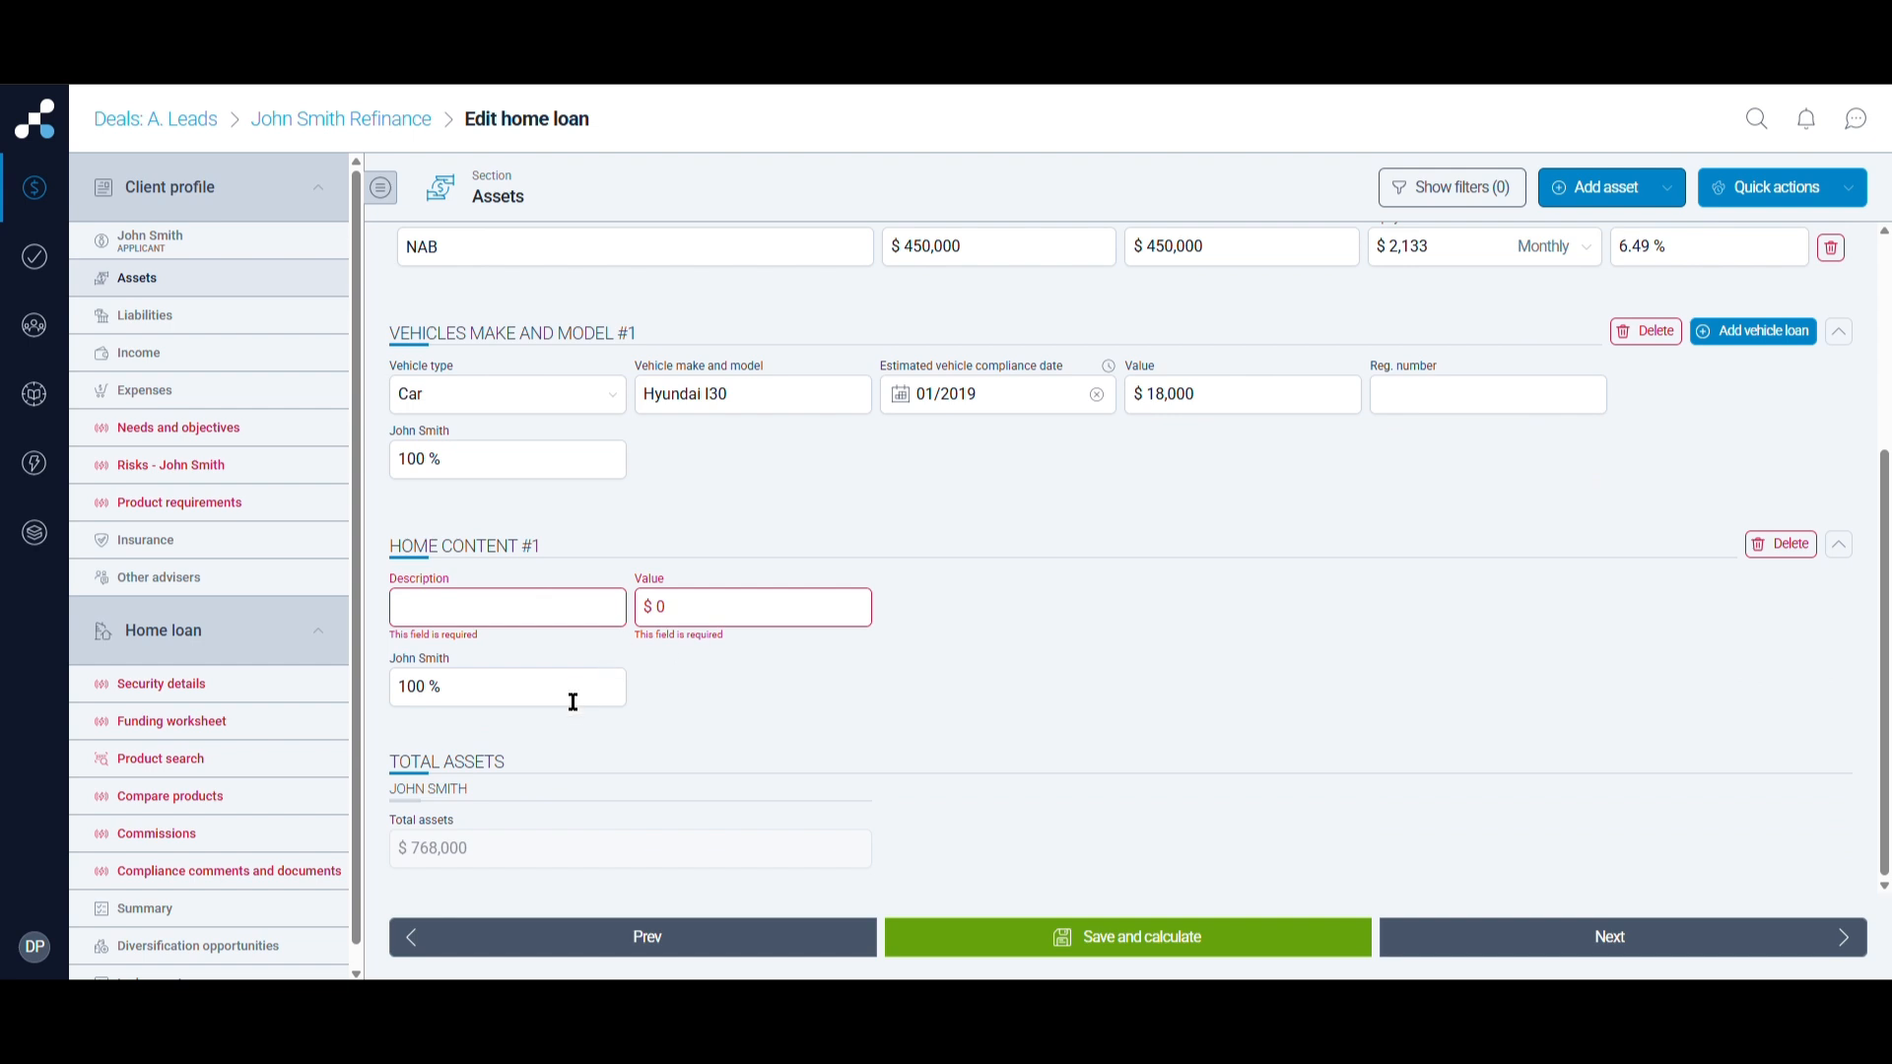
left_click(1639, 200)
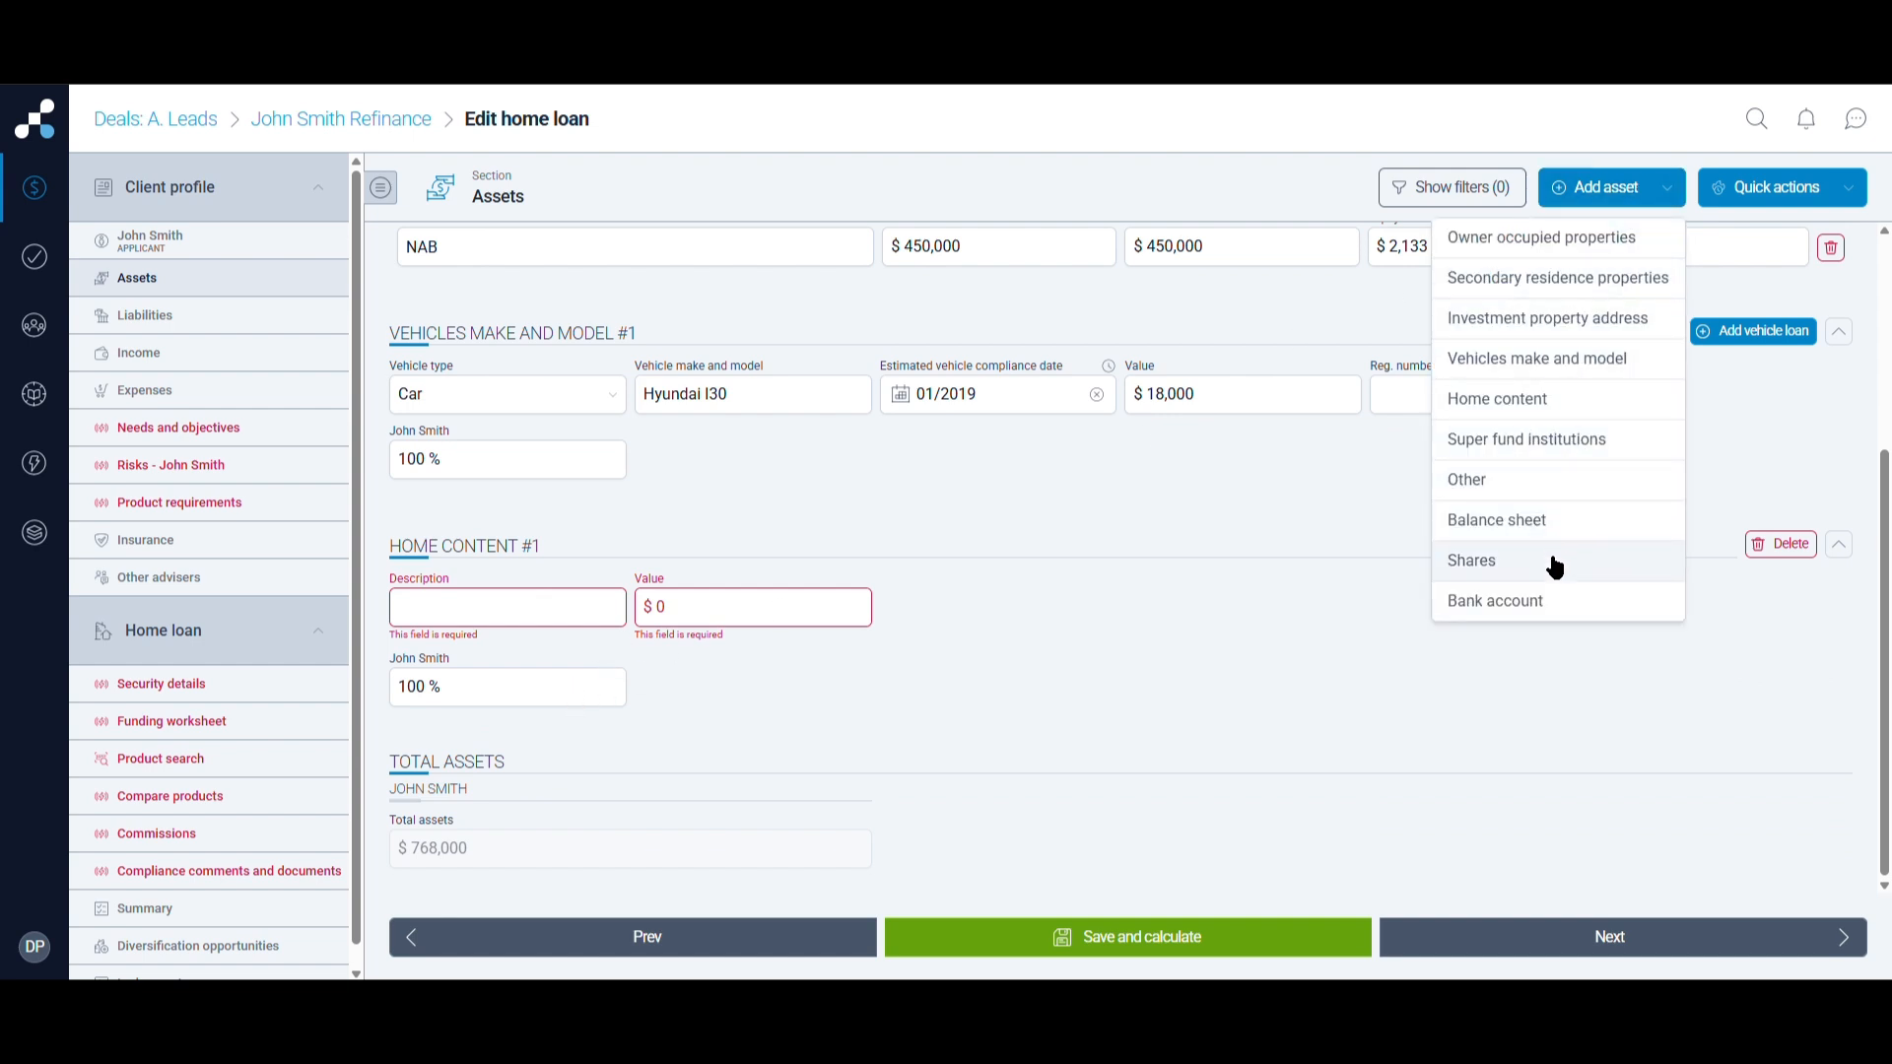
left_click(1522, 439)
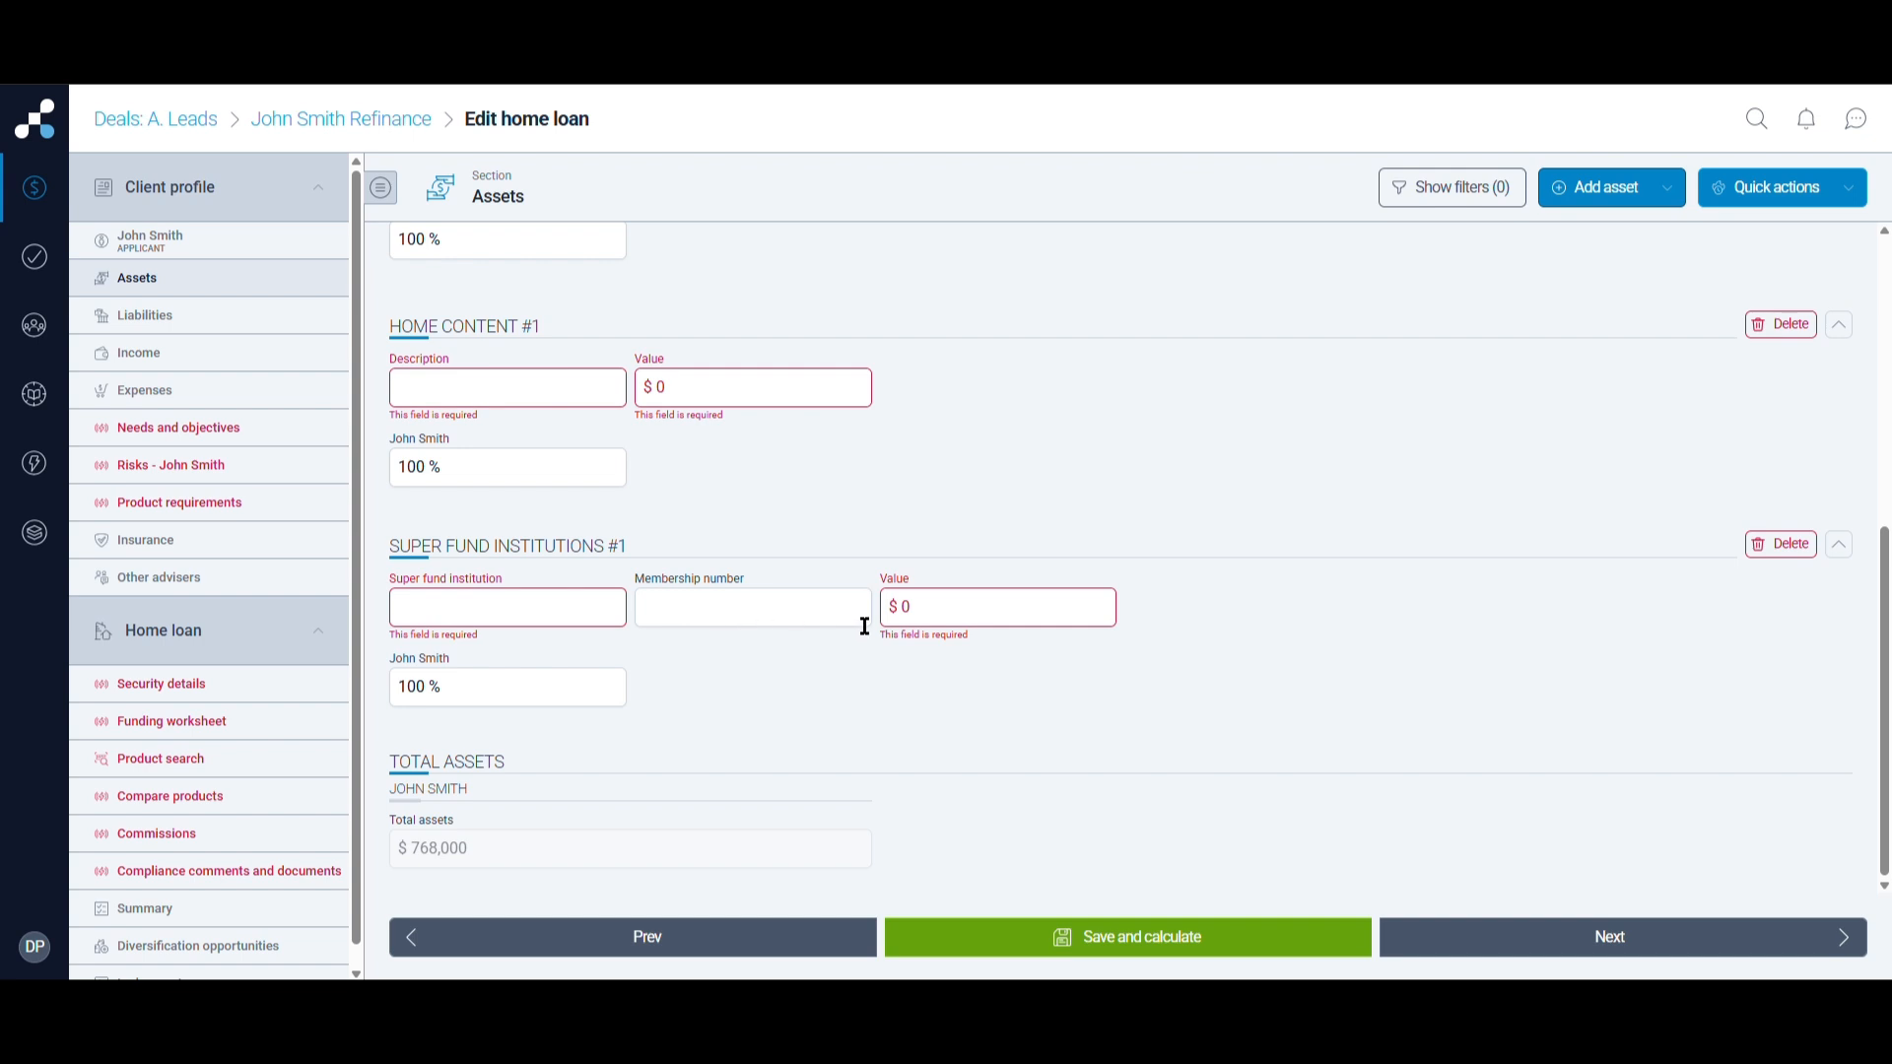
Add a Bank account #1 asset, leaving the bank and account type dropdowns unselected
left_click(1616, 197)
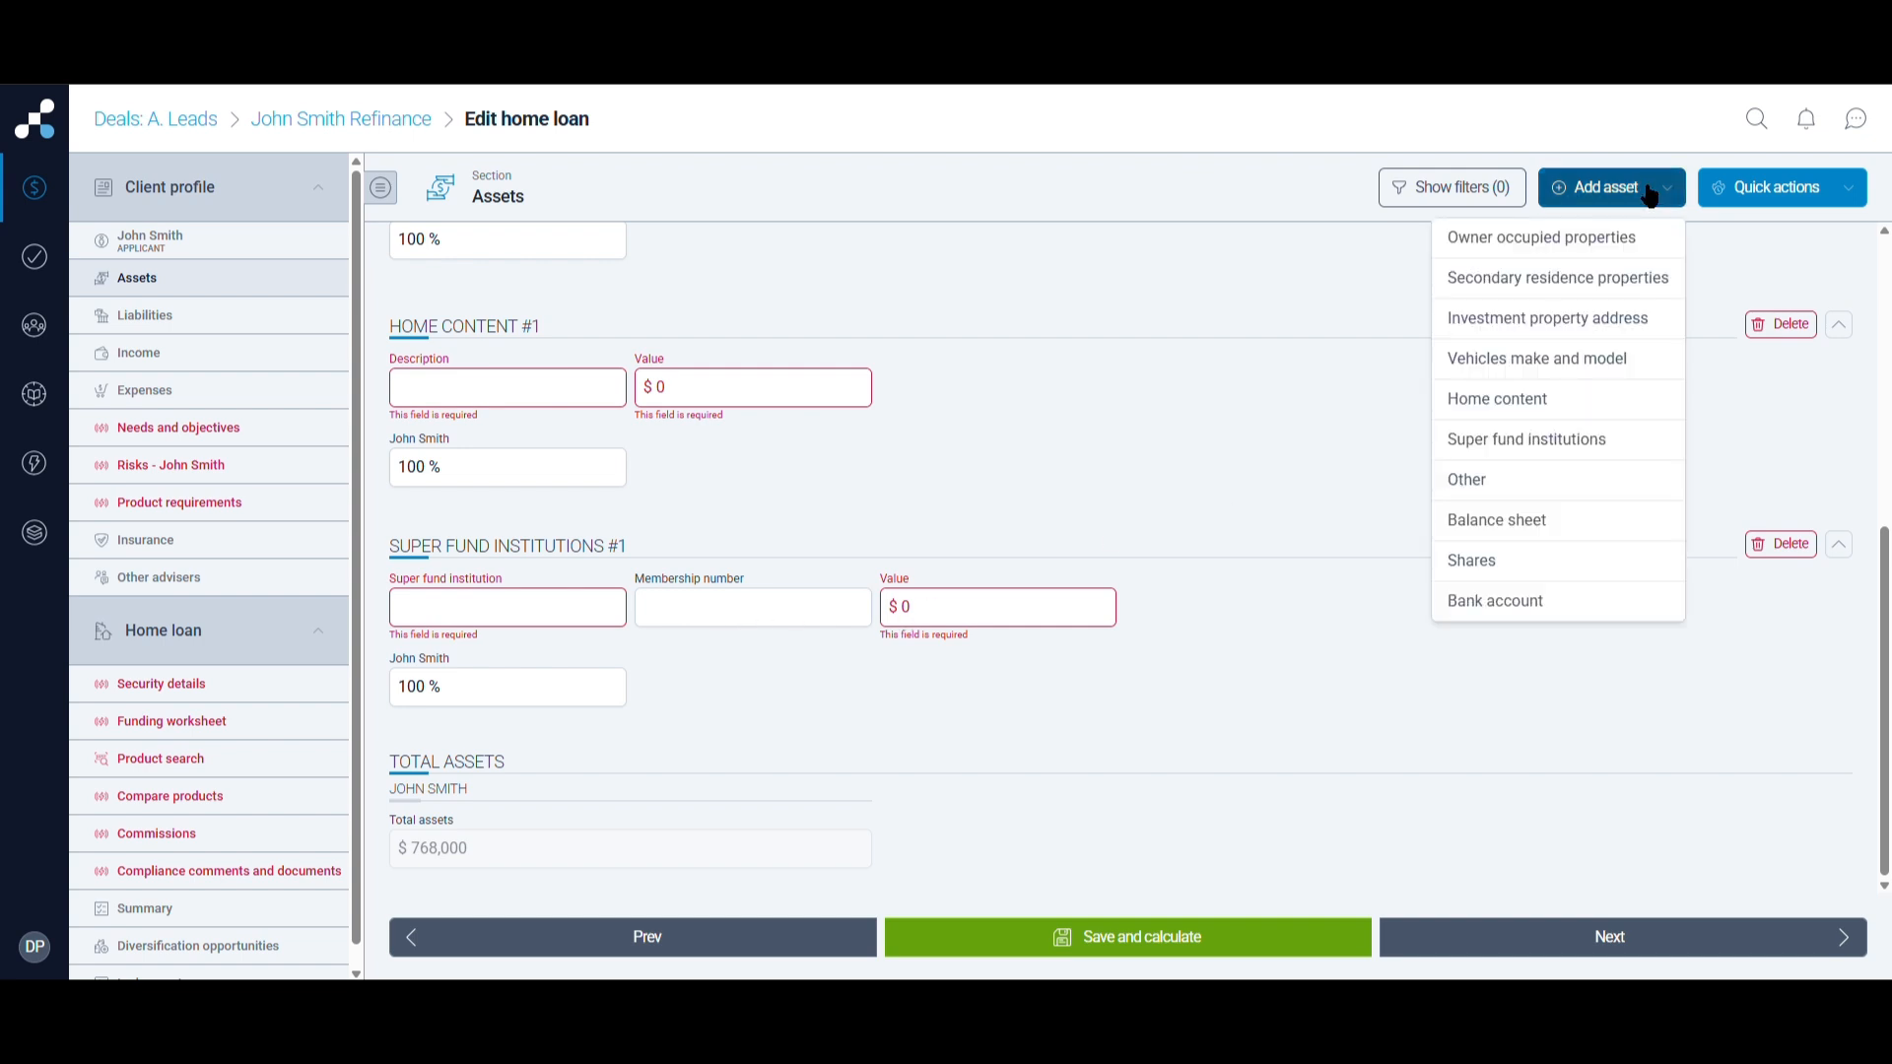
left_click(1553, 604)
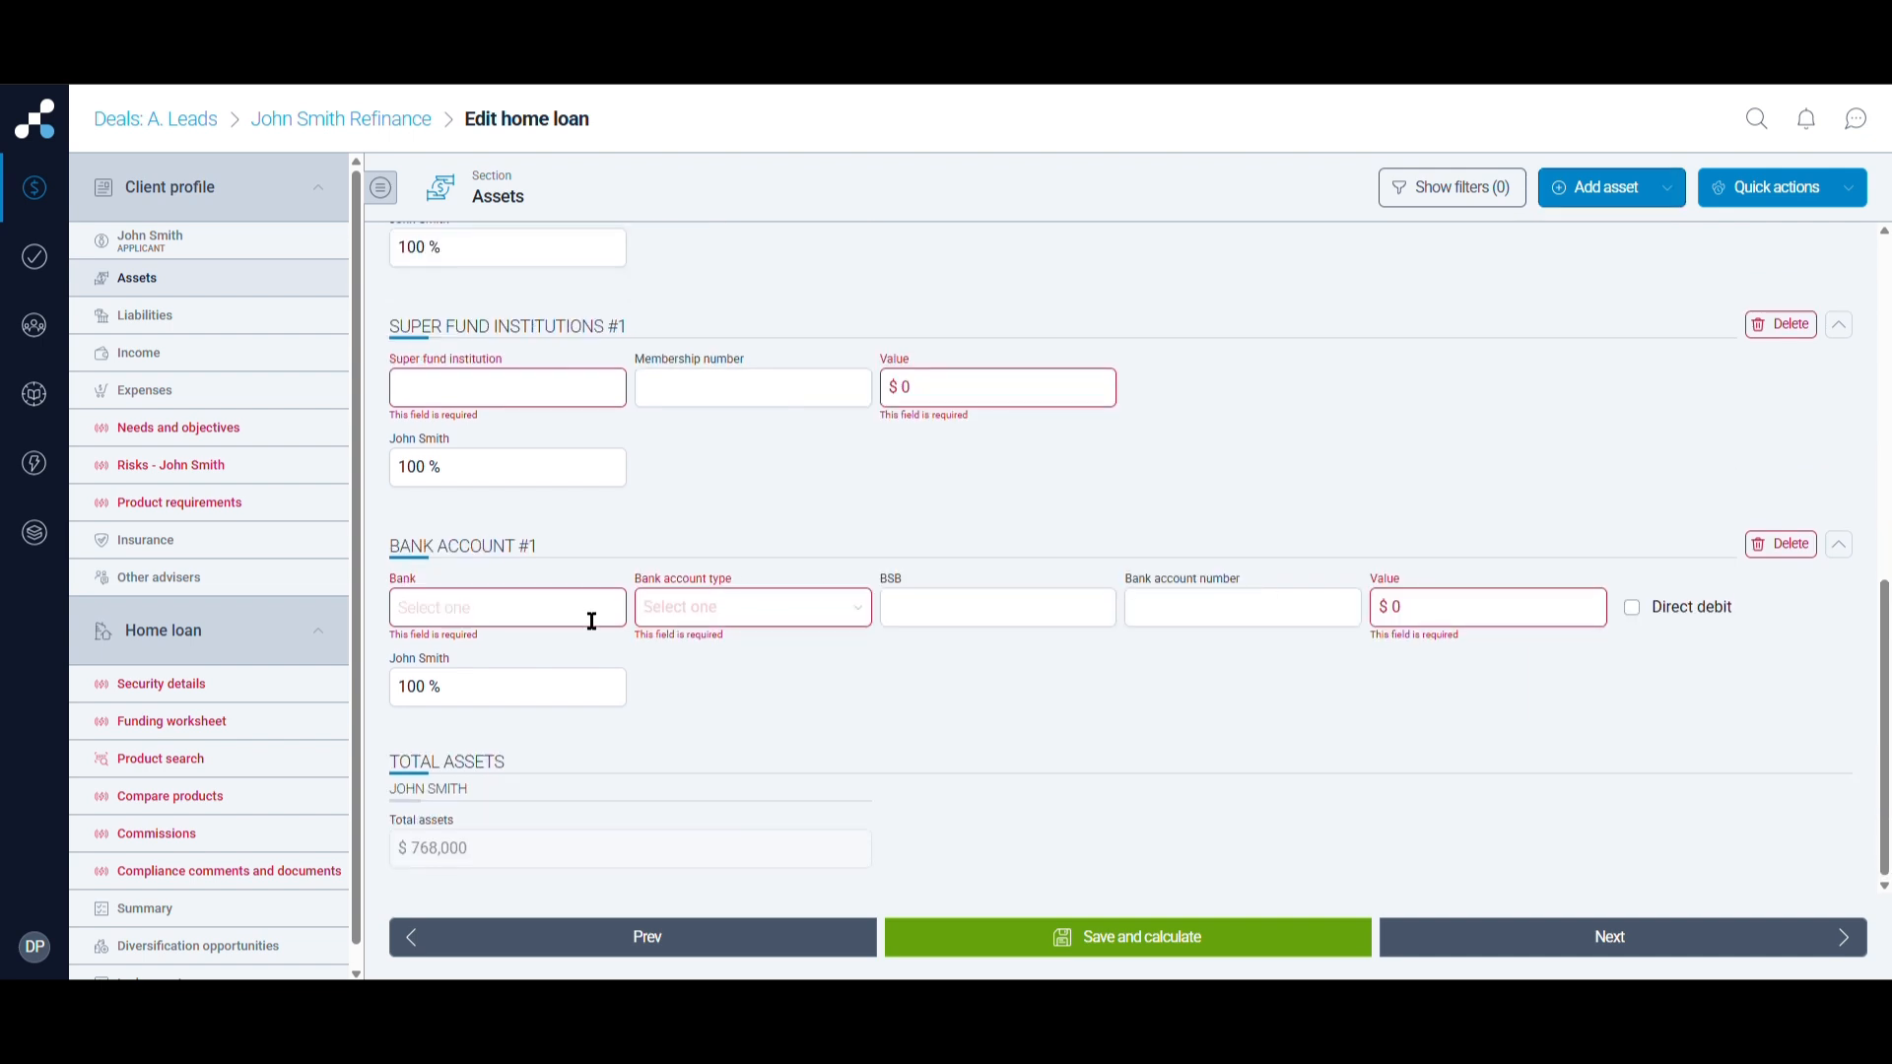
left_click(592, 621)
left_click(739, 612)
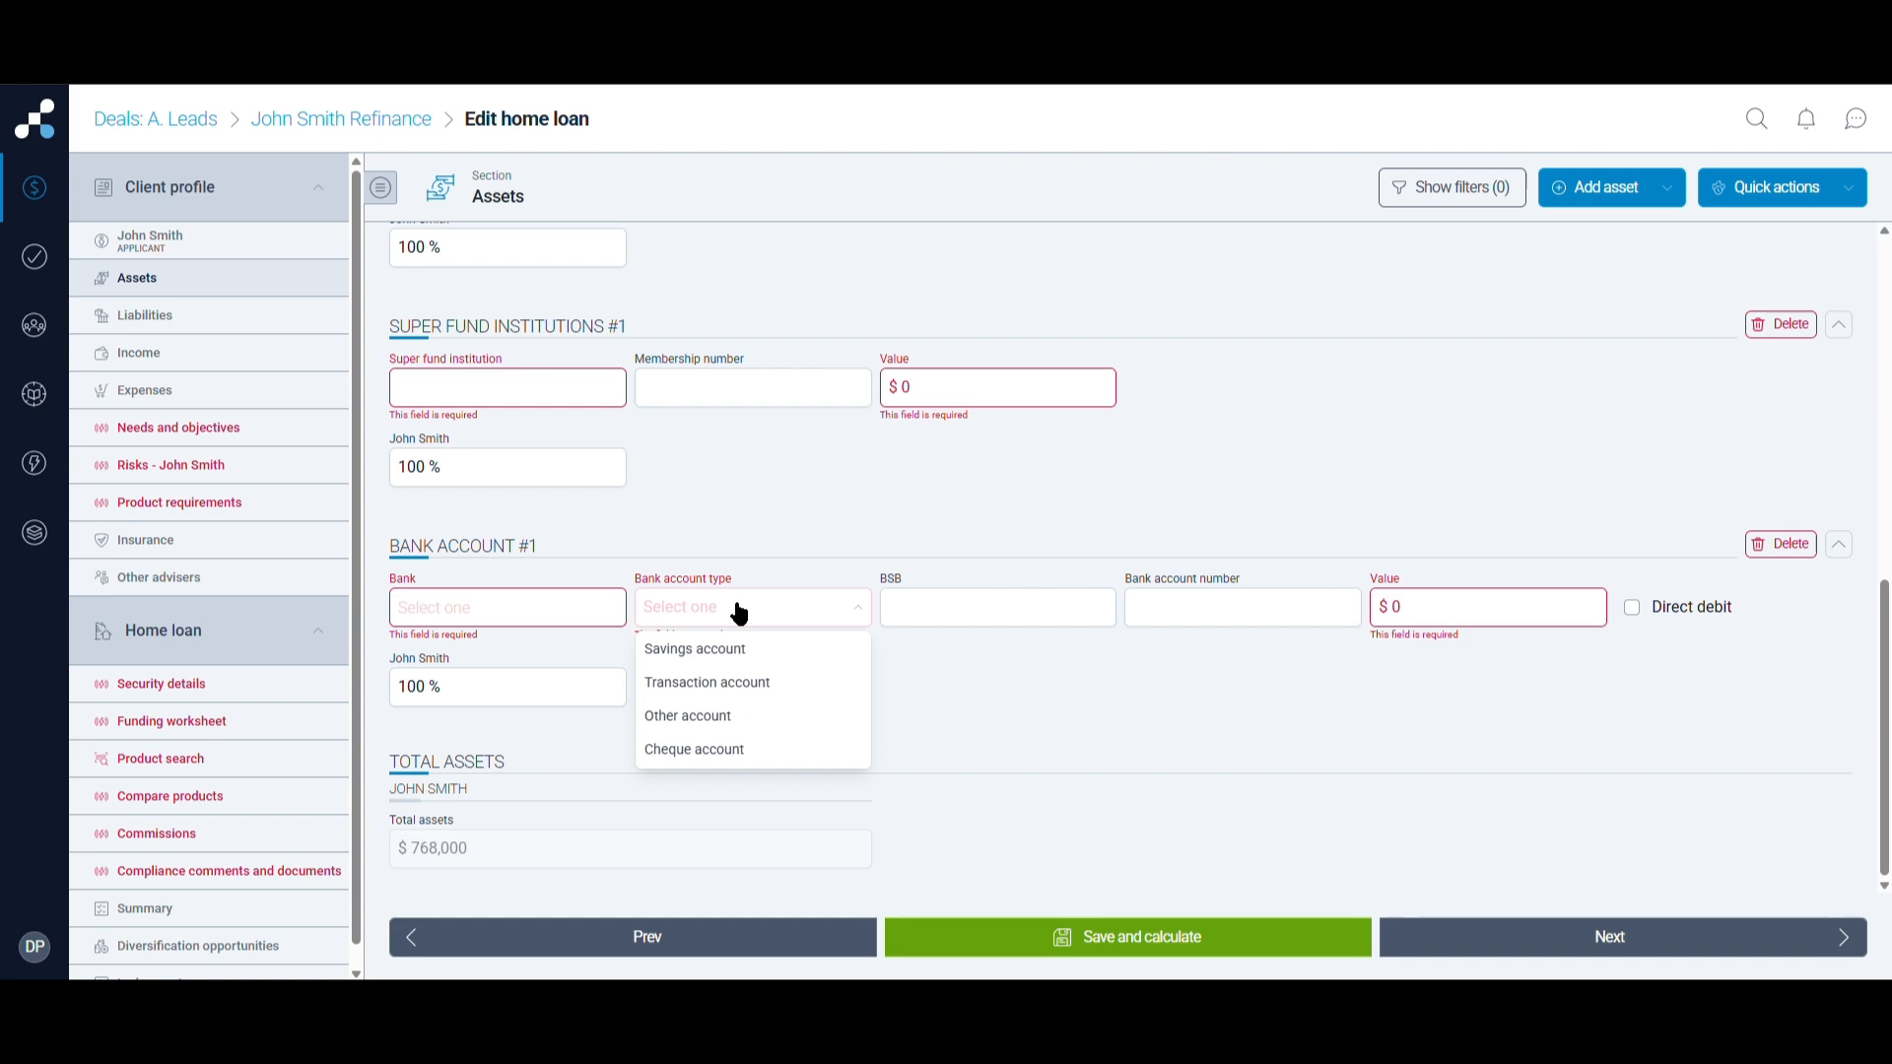
left_click(1291, 684)
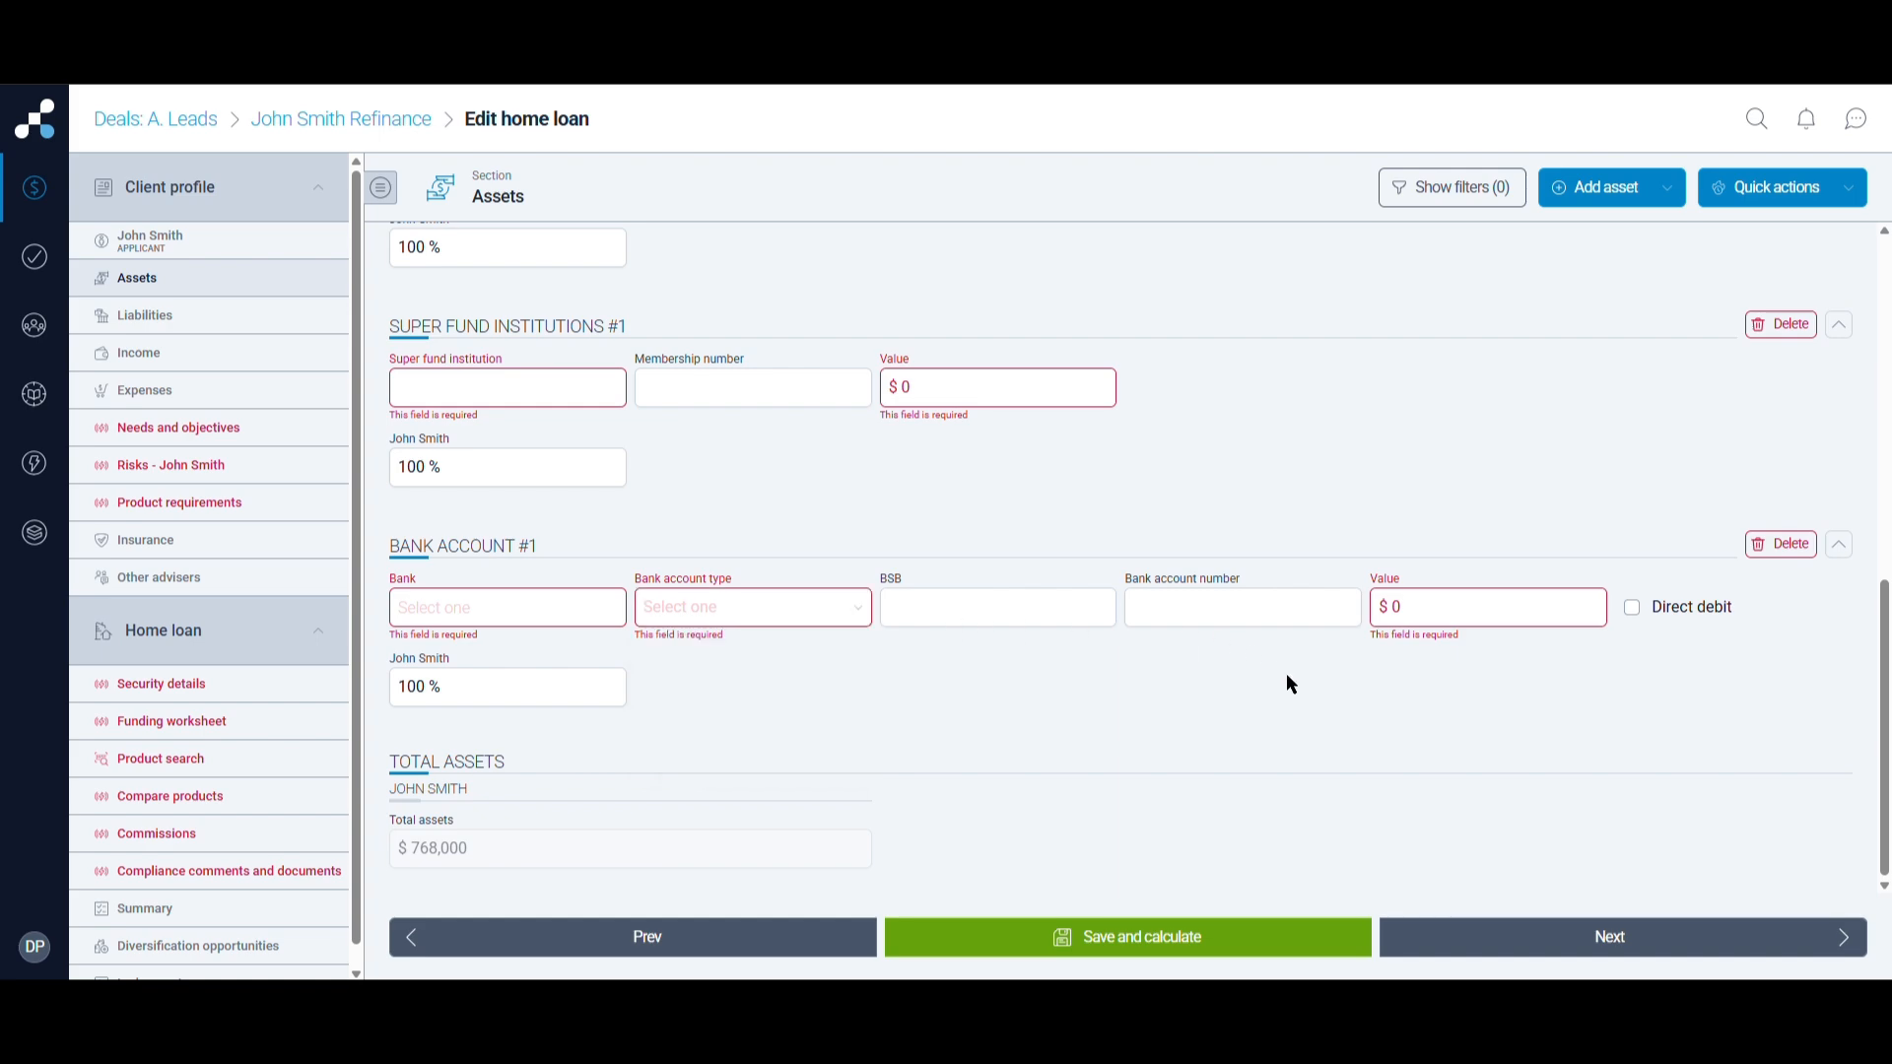
scroll(1290, 684, "up", 8)
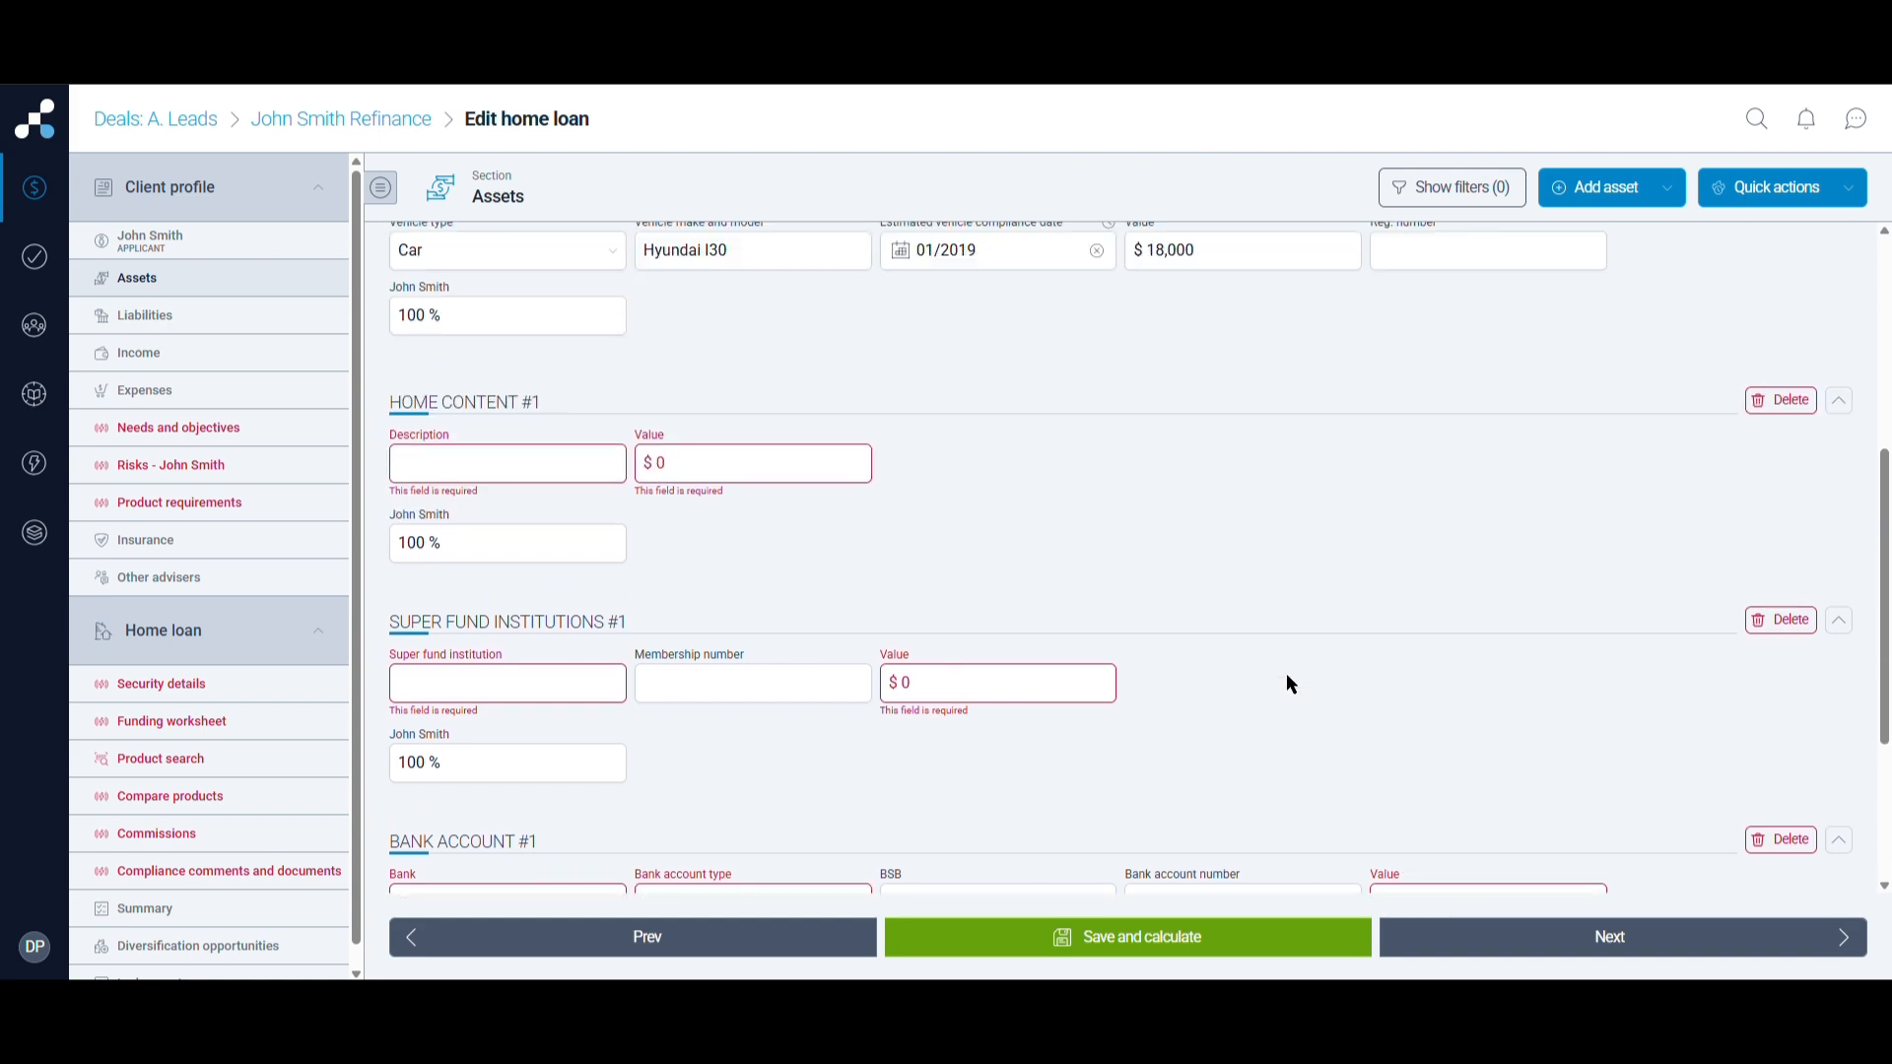